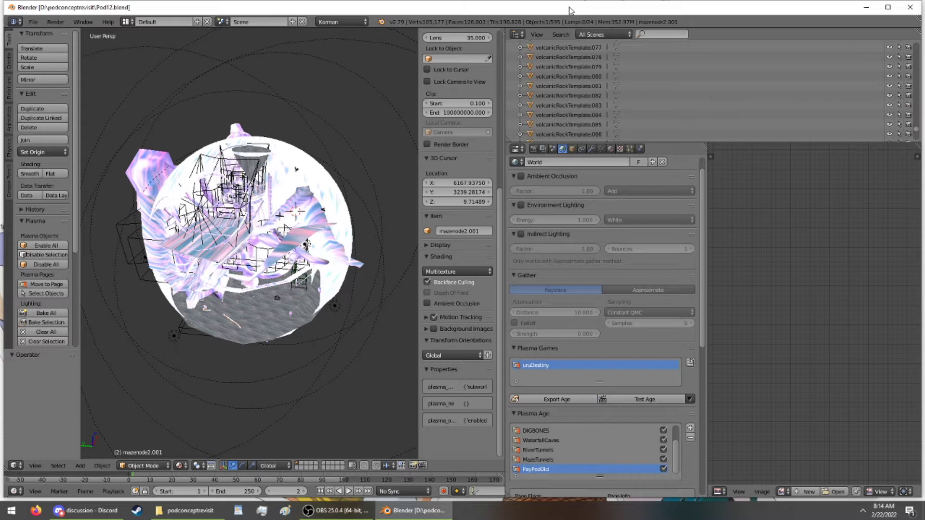
Maximize the Blender window showing the Pod12.blend scene.
left_click(888, 7)
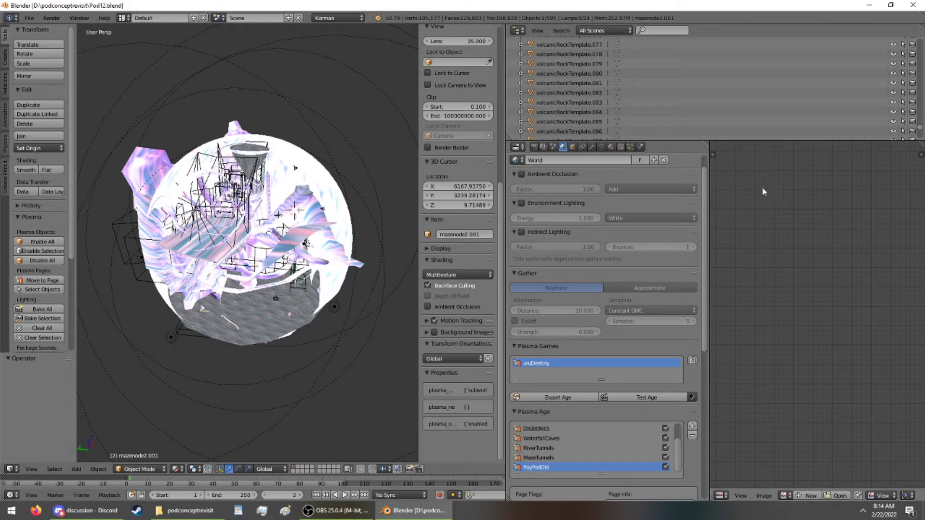
left_click(336, 511)
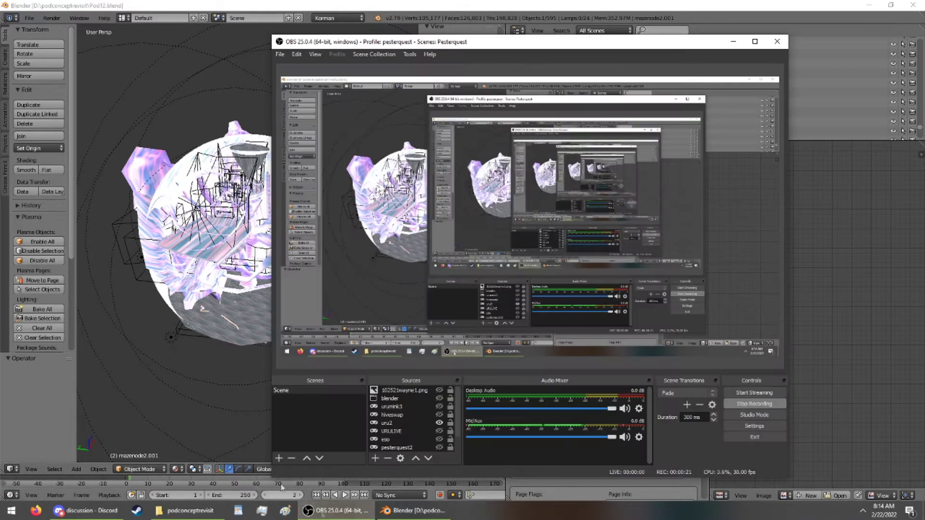
left_click(41, 406)
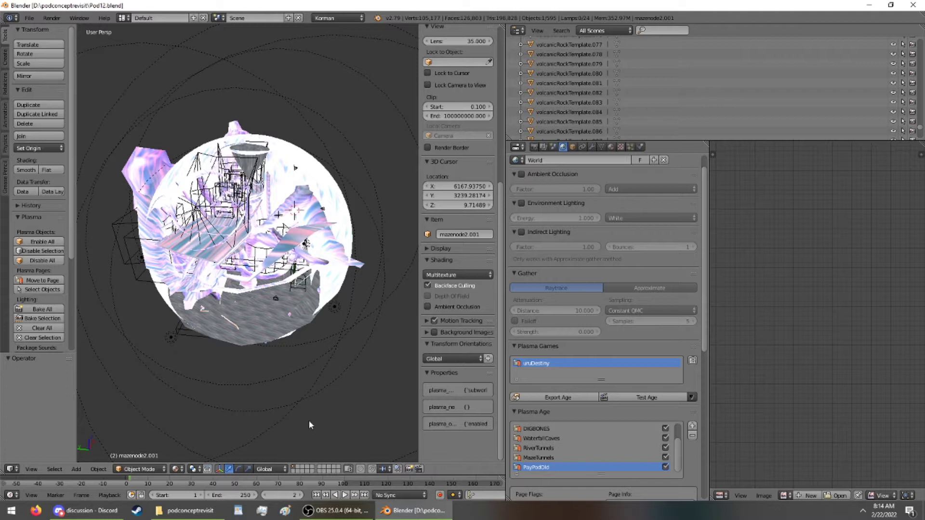
Open the Plasma object settings of lamp glowlamp-bake.001, look over the pod around it, and delete the lamp.
middle_click_drag(310, 424, 280, 289)
scroll(280, 289, "down", 5)
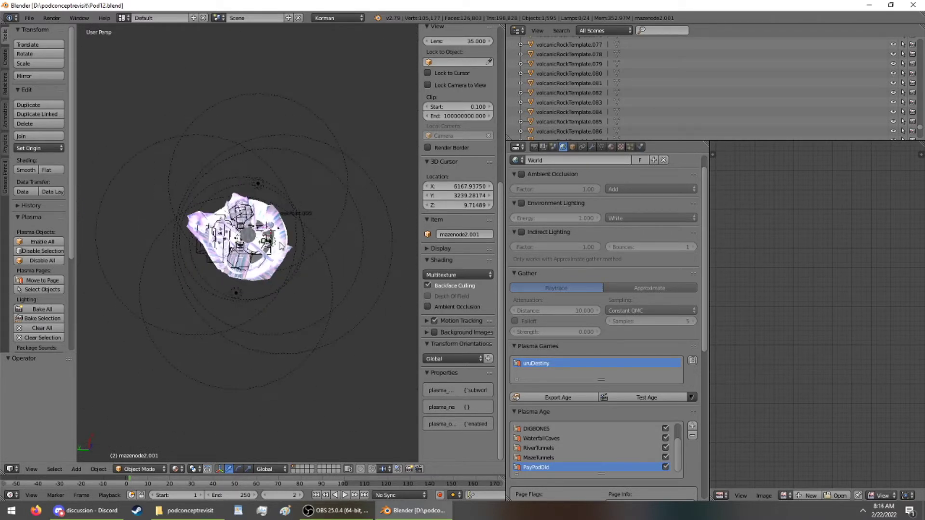
middle_click_drag(239, 292, 242, 263)
right_click(241, 261)
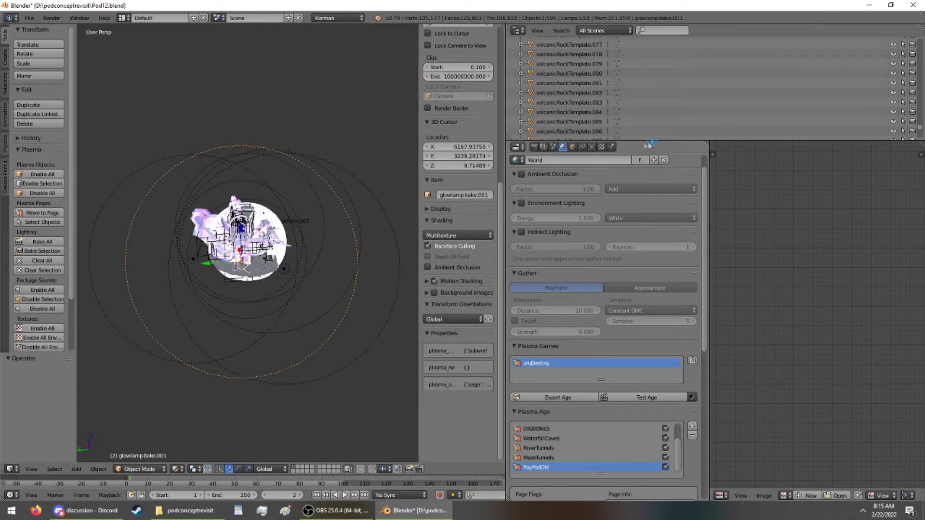
left_click(612, 147)
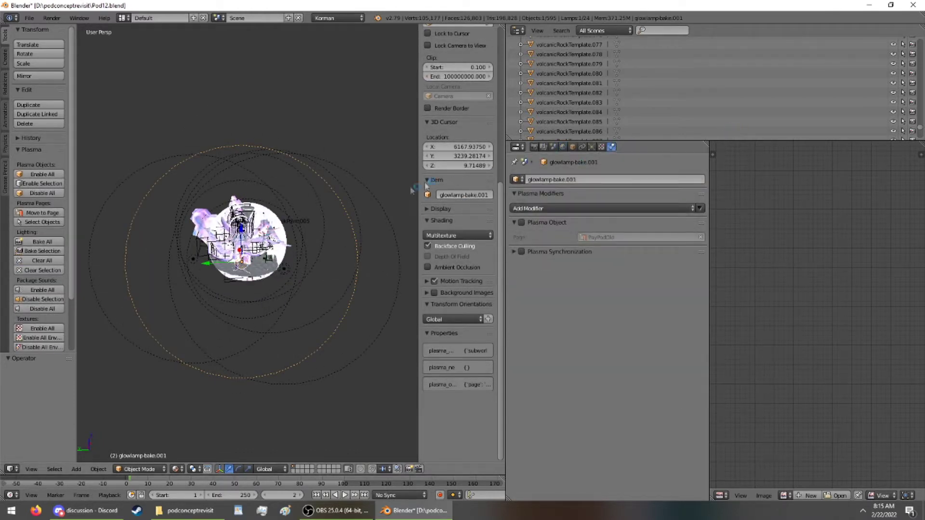
scroll(318, 207, "up", 4)
scroll(316, 200, "down", 2)
middle_click_drag(316, 201, 318, 212)
middle_click_drag(309, 249, 288, 283)
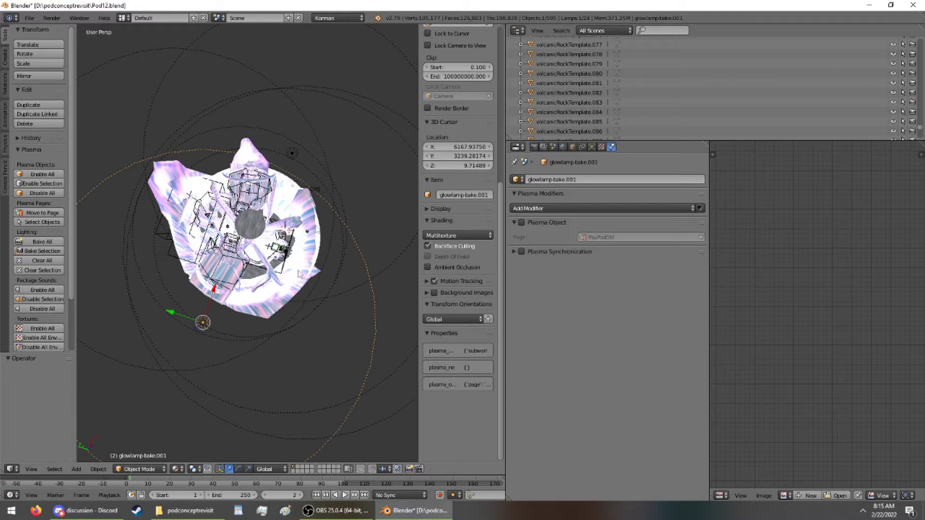
middle_click_drag(324, 227, 327, 267)
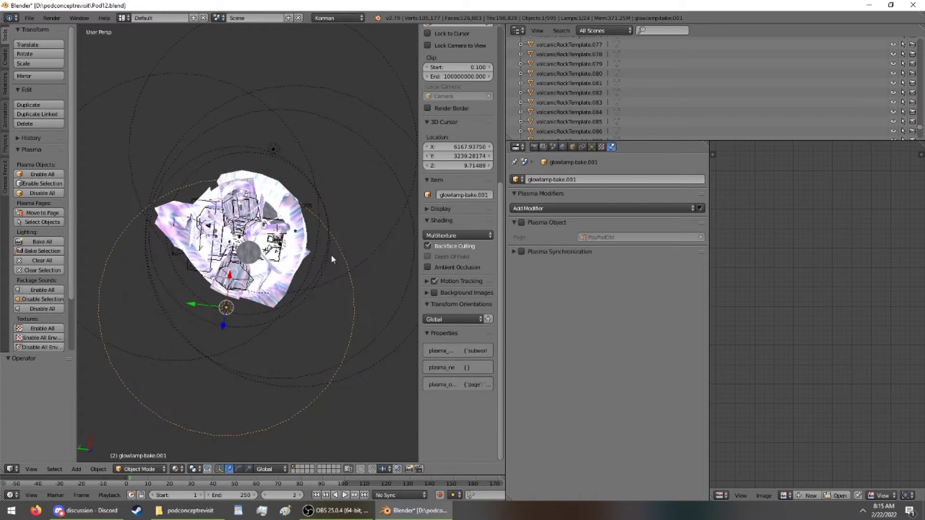
key("x")
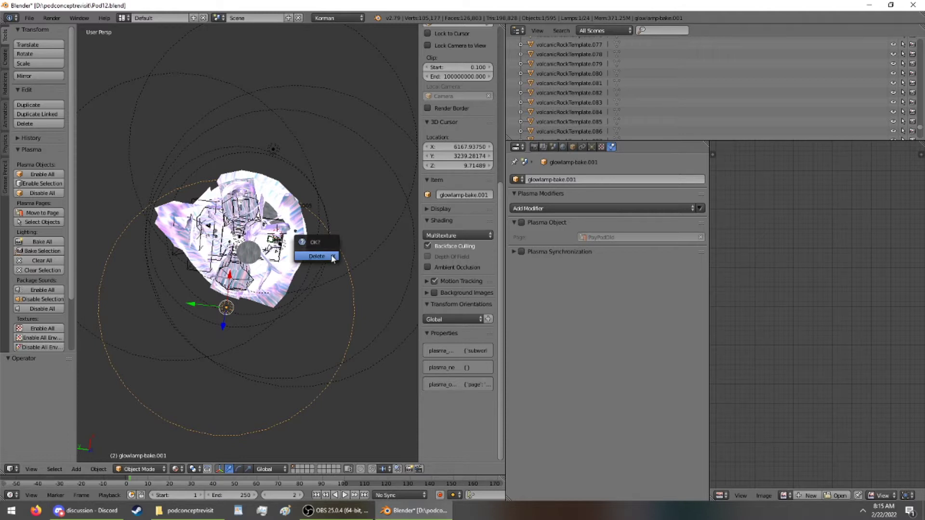
left_click(332, 256)
Delete the lamps glowlamp-bake.002 and glowlamp-3.001 surrounding the pod.
right_click(348, 276)
key("x")
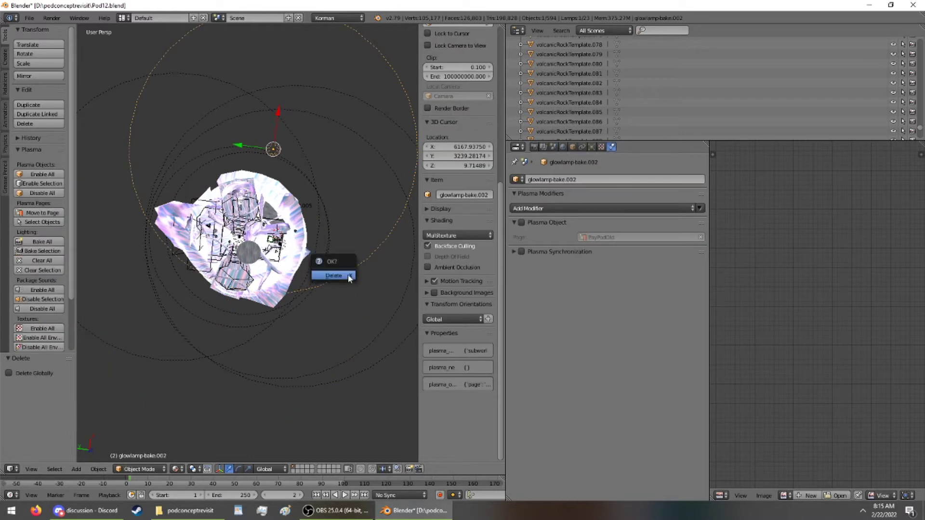
left_click(349, 278)
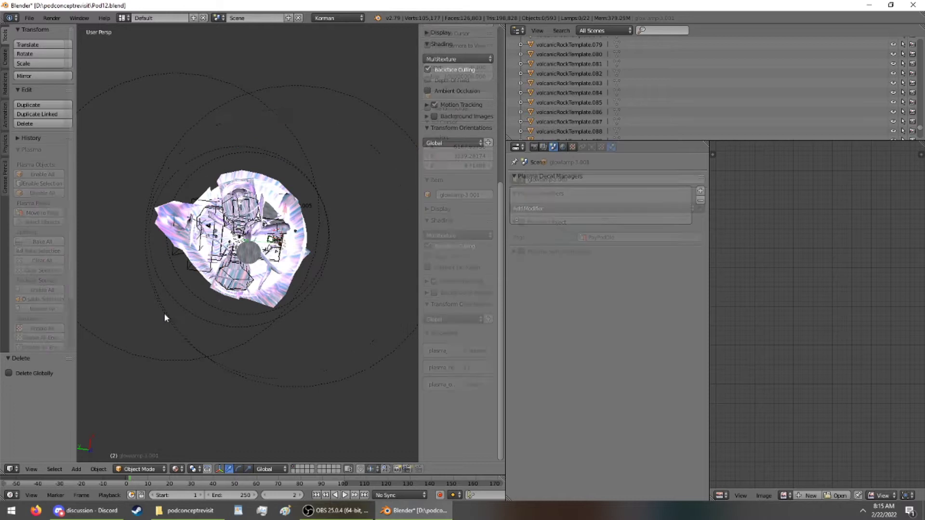
right_click(163, 313)
key("x")
left_click(150, 314)
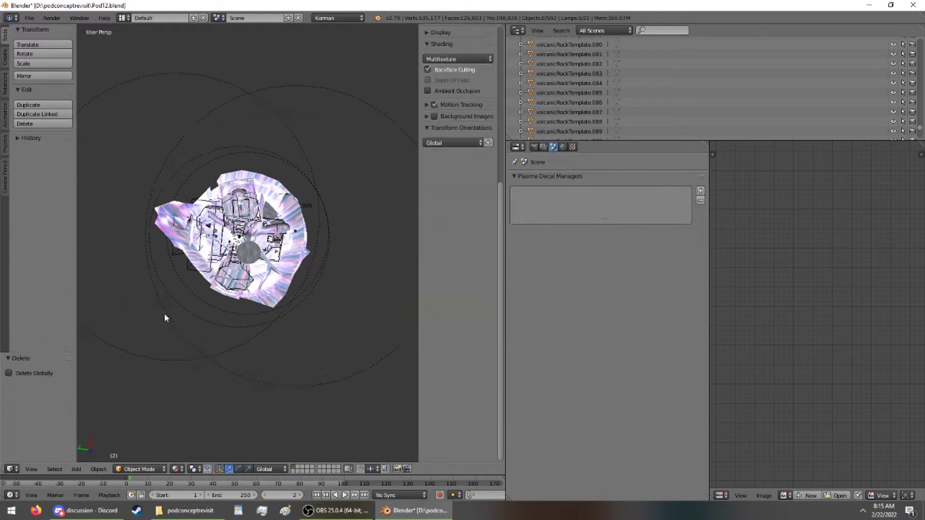
Delete the lamps Point.003 and glowlamp-3, plus the remaining small-radius lamp around the pod.
right_click(183, 358)
key("x")
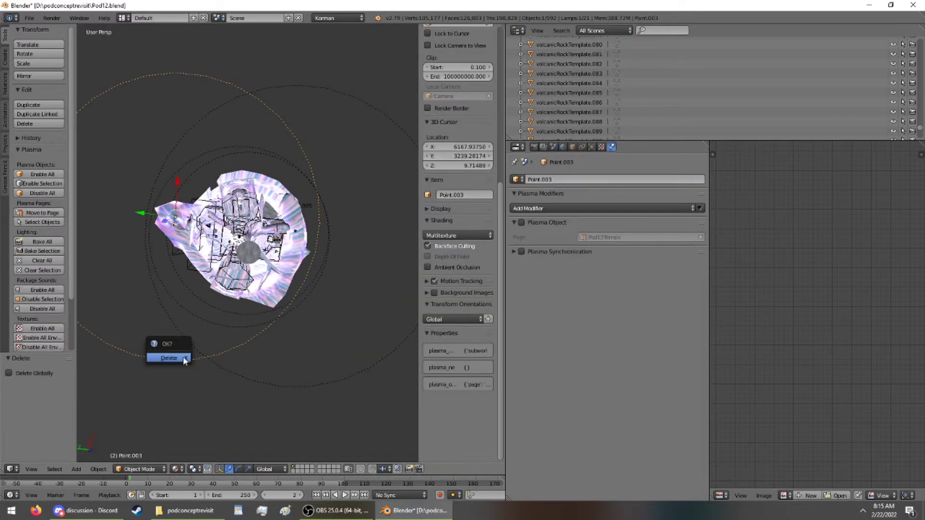
key("Return")
right_click(221, 322)
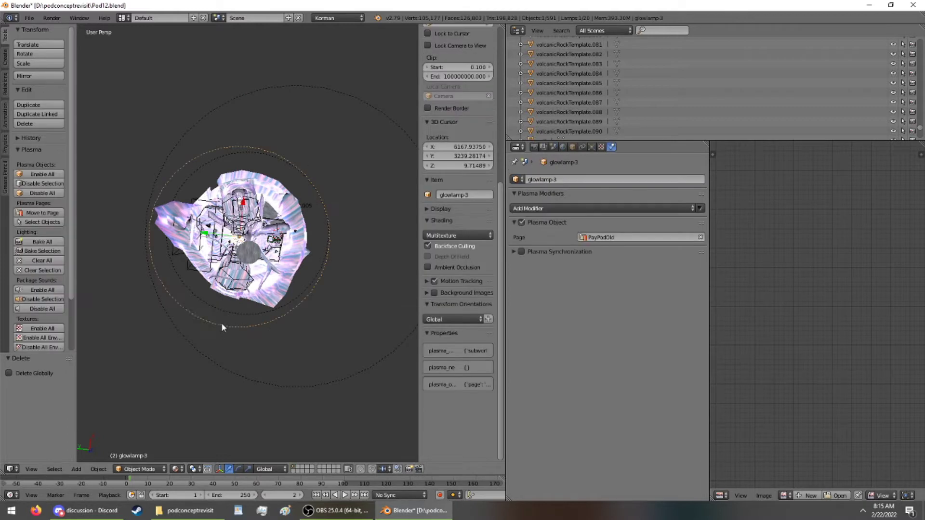
key("x")
key("Return")
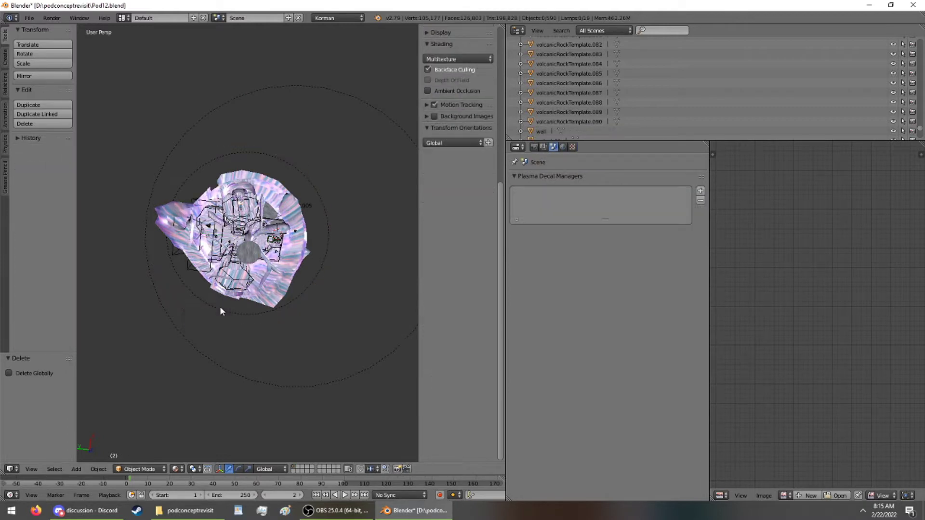
right_click(220, 308)
key("x")
key("Return")
Move the lamp glowlamp-bake about 20.9 units up along Z and about -16.2 units along Y.
middle_click_drag(219, 307, 211, 204)
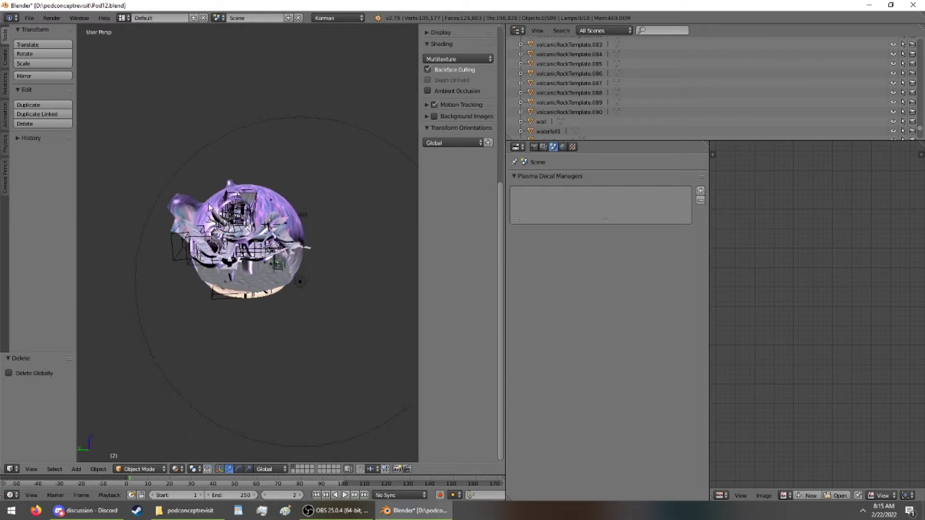
right_click(299, 280)
key("g")
key("z")
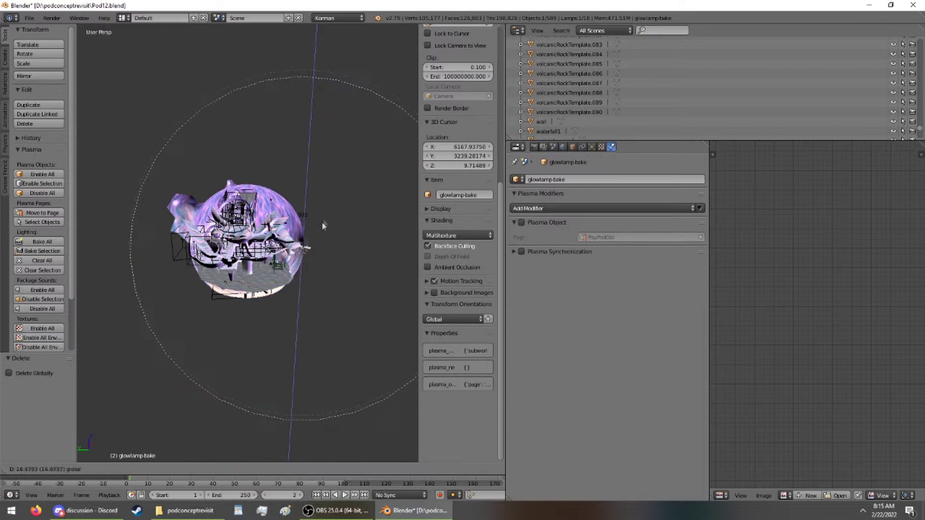
left_click(321, 221)
key("g")
key("y")
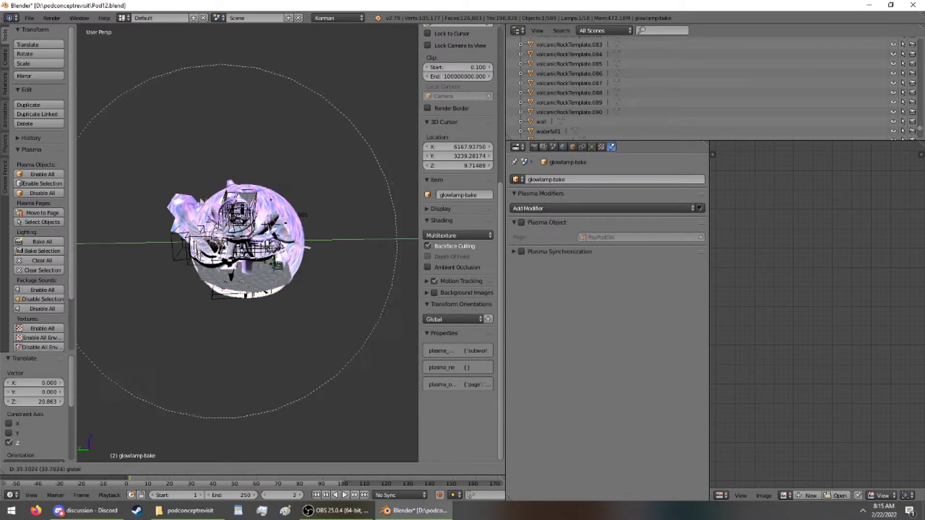
left_click(312, 189)
Inspect the crystal tree inside the pod, and enable the lamp glowlamp-bake as a Plasma Object.
scroll(312, 189, "up", 8)
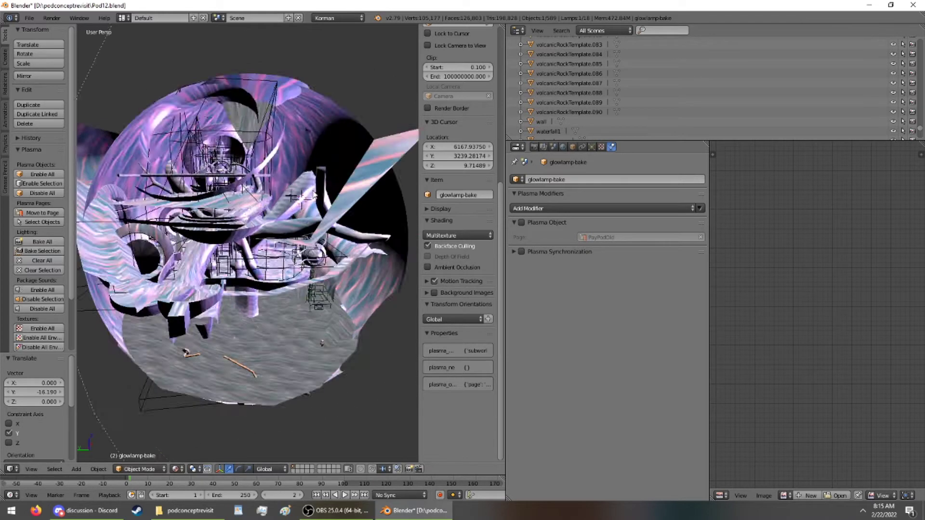
scroll(313, 190, "up", 10)
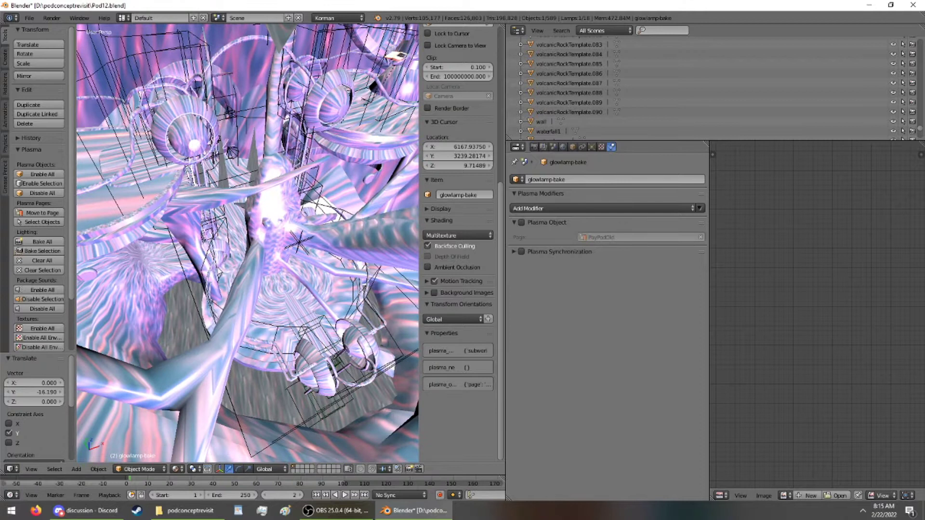
right_click(268, 230)
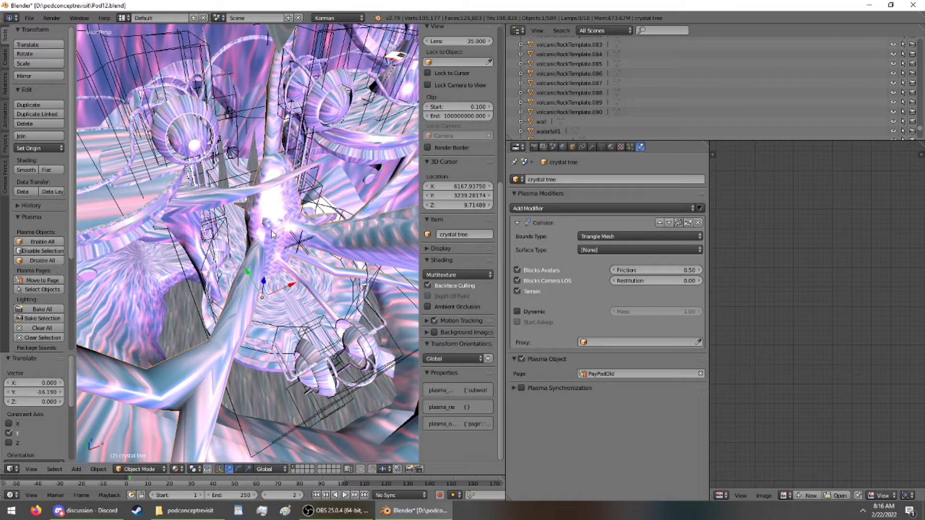
scroll(271, 231, "down", 10)
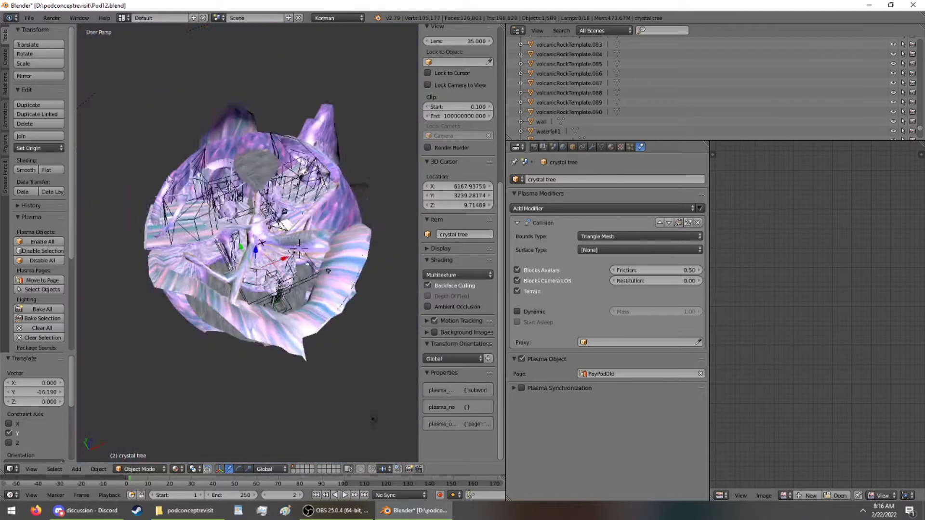
right_click(292, 307)
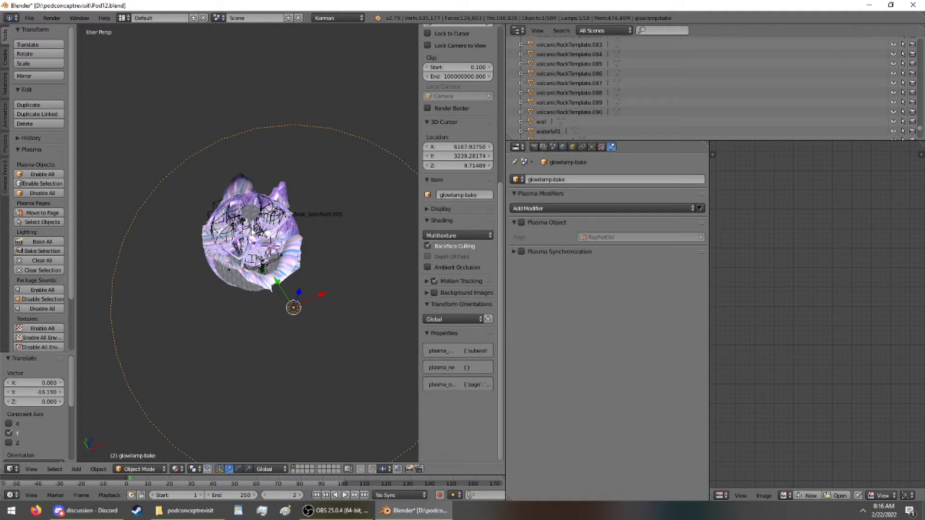
left_click(520, 222)
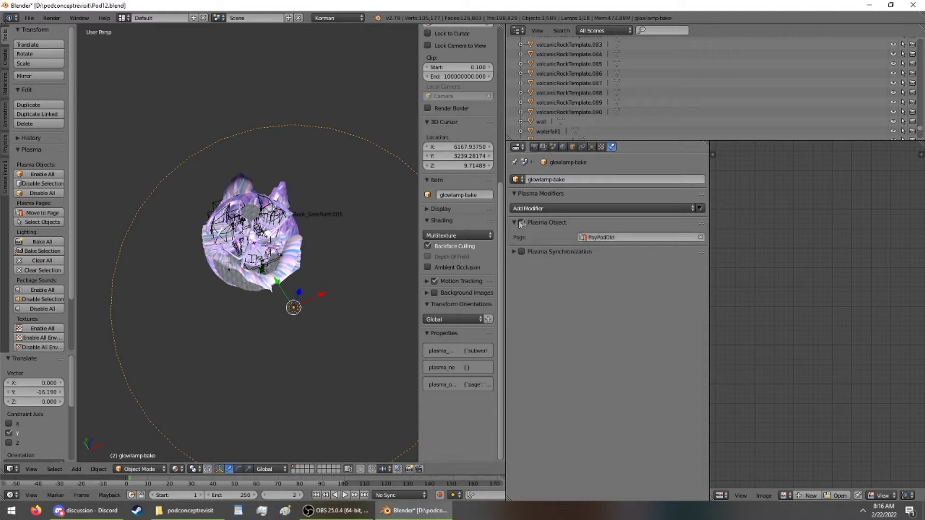
Set the glowlamp-bake lamp's energy to 2 and turn off its Sphere option.
left_click(592, 147)
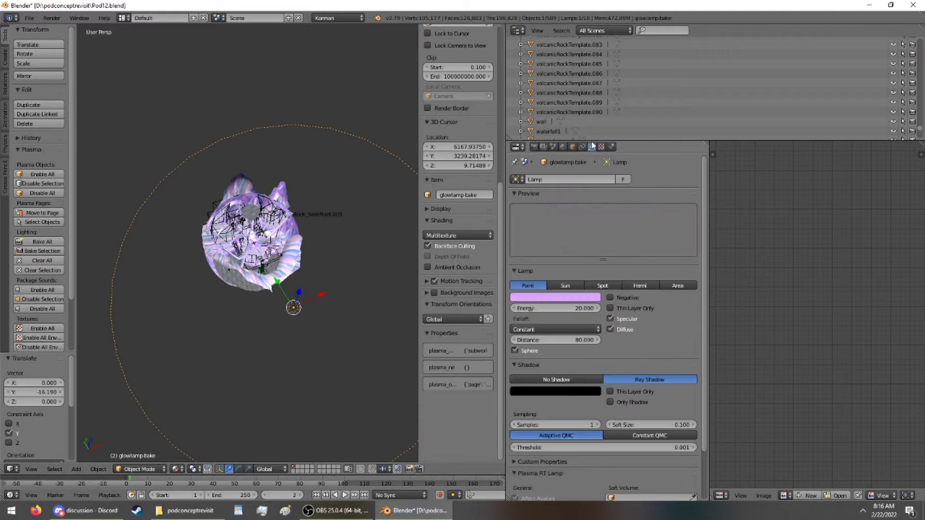
left_click(561, 308)
type("2")
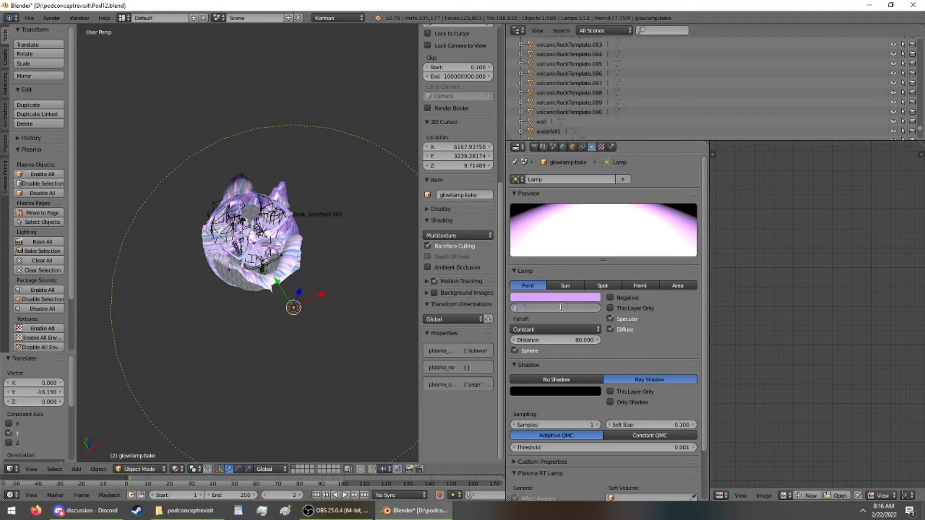
key("Return")
left_click(515, 351)
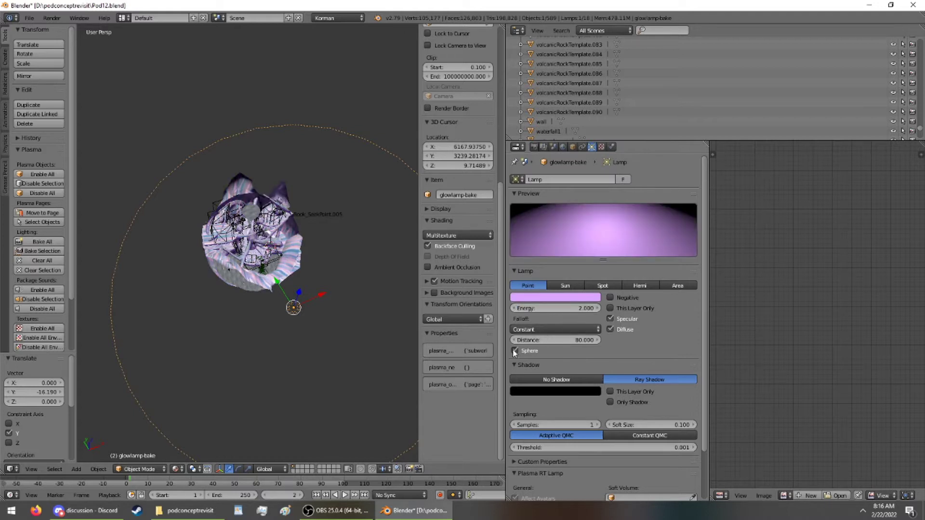
Select the crystal tree in the middle of the pod and isolate it in local view, seen from the side.
scroll(310, 277, "up", 3)
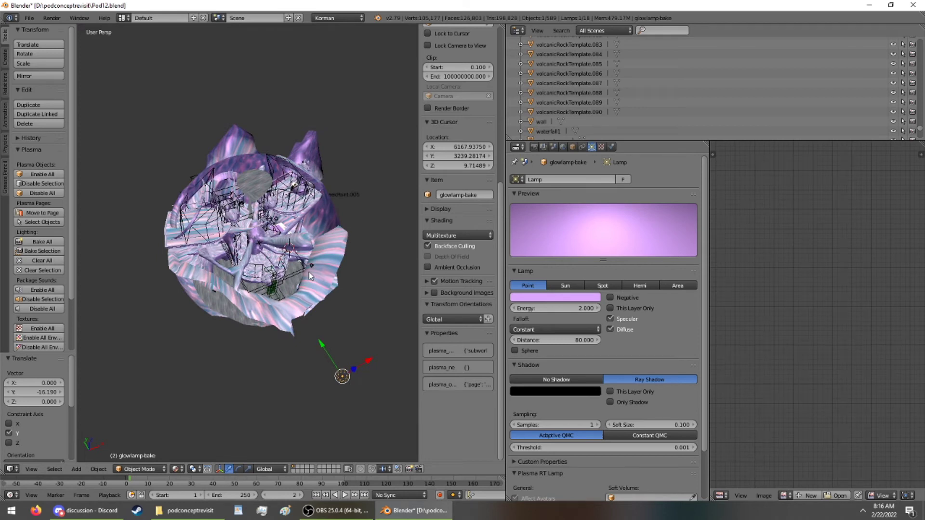
scroll(308, 272, "up", 8)
right_click(292, 226)
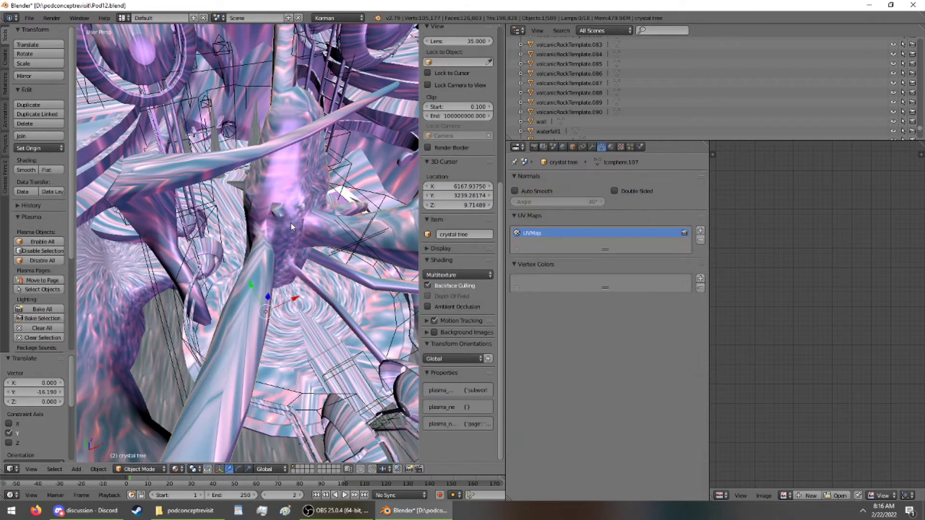
key("KP_Divide")
middle_click_drag(202, 138, 188, 204)
Try the Shadeless option on the crystal tree's material and switch it back off.
left_click(573, 147)
left_click(609, 147)
scroll(639, 316, "down", 6)
left_click(630, 328)
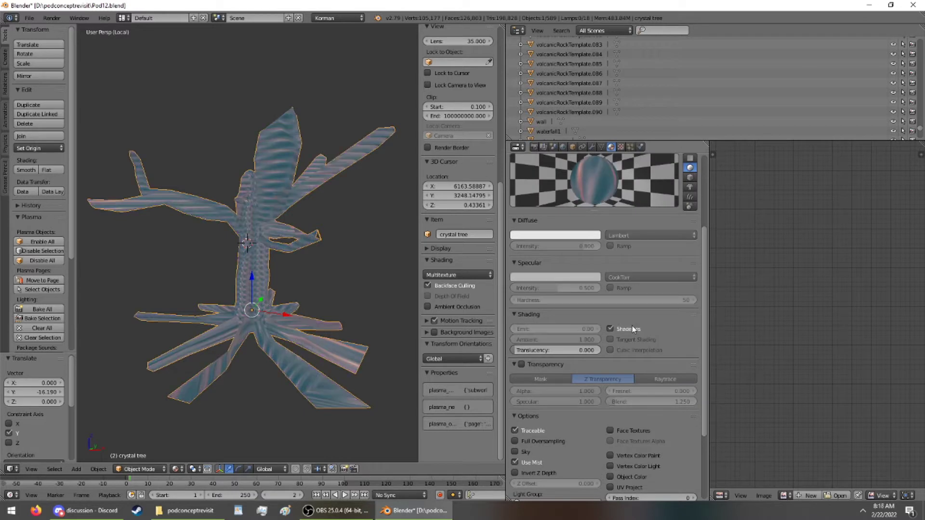
left_click(632, 327)
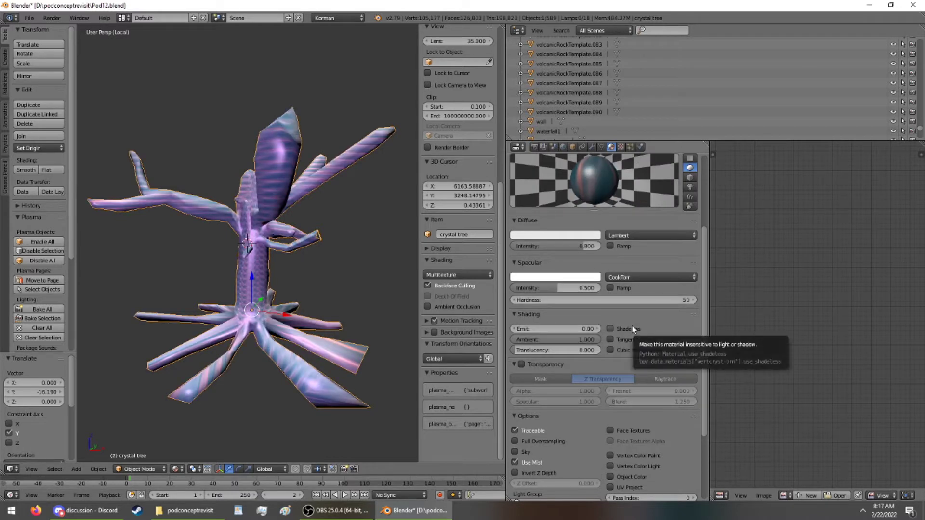
Add the crystal tree to a new object group.
left_click(573, 147)
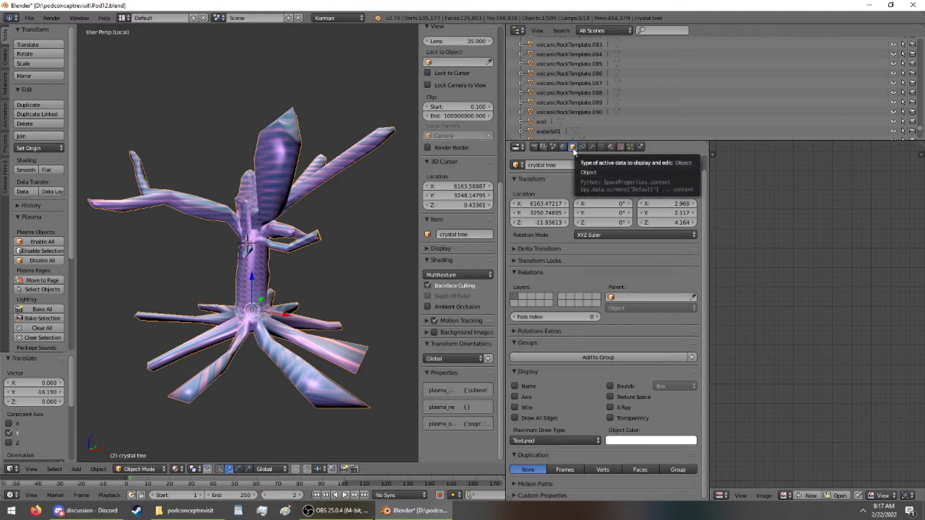
left_click(622, 360)
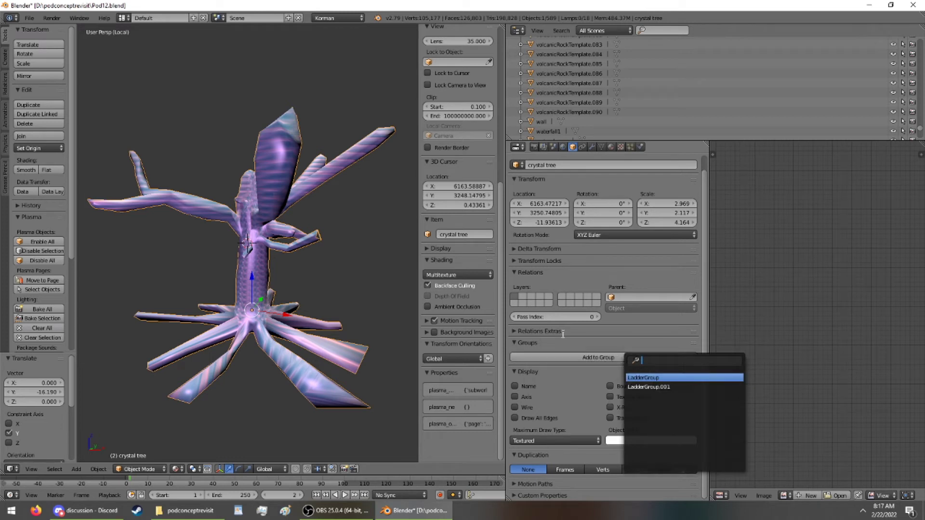
left_click(692, 358)
Name the crystal tree's new group Pod13LightGroup.
left_click(617, 371)
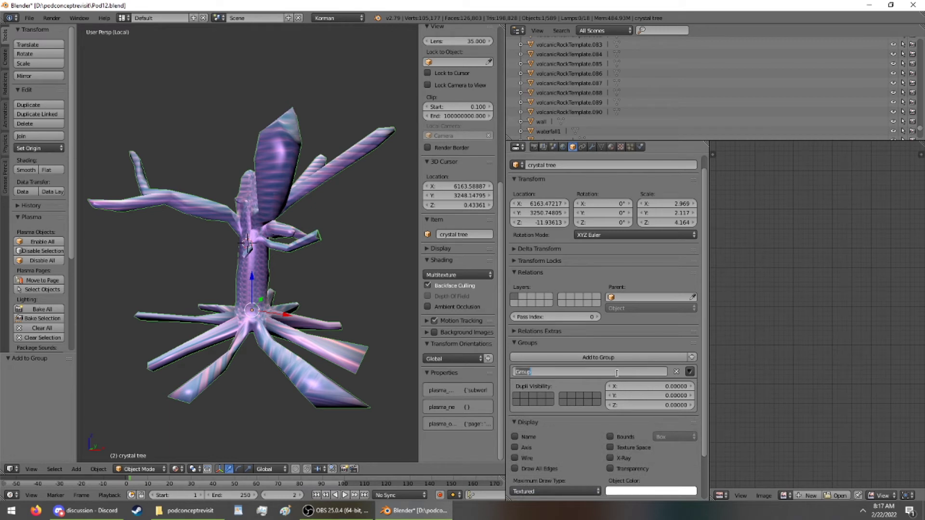
type("Pod13G")
key("Return")
left_click(616, 372)
key("Left")
key("Left")
key("Left")
key("Left")
key("Left")
type("Light")
key("Return")
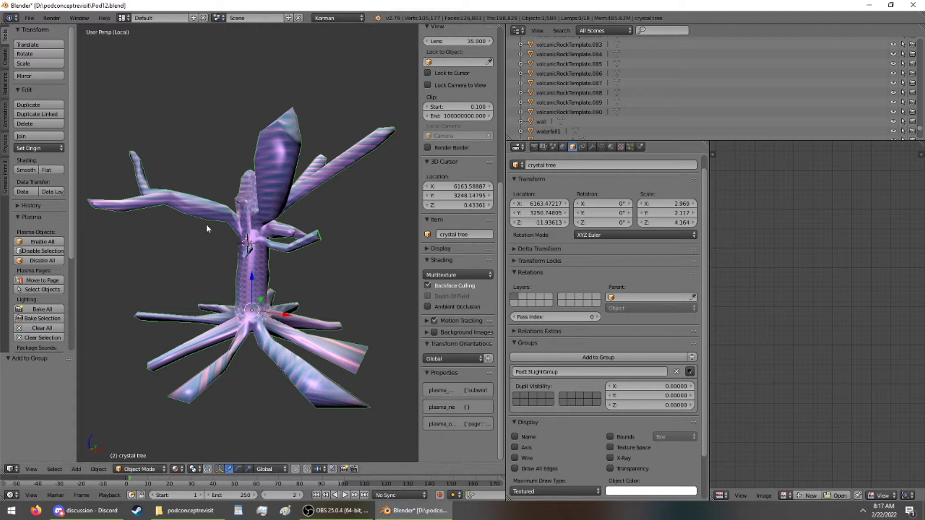
Select the glow lamp beside the pod together with the crystal tree as the active object, and isolate both in local view.
key("KP_Divide")
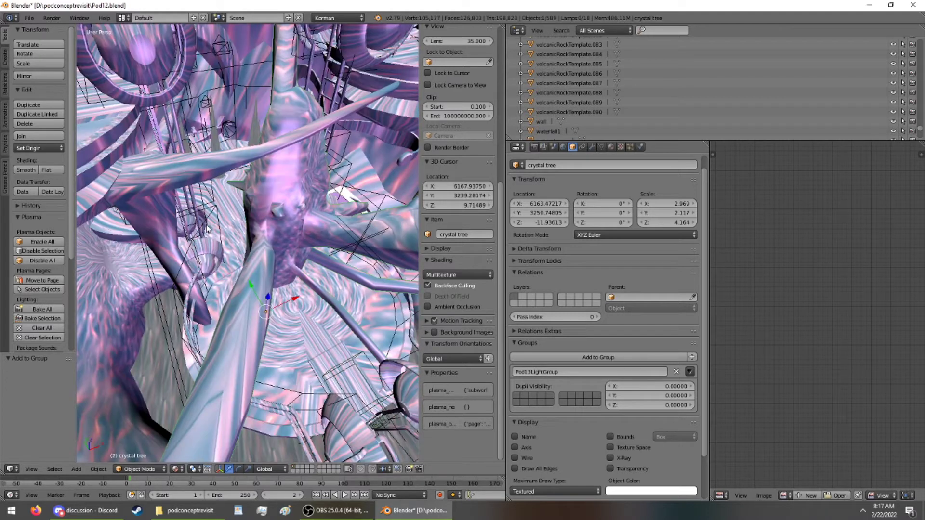
middle_click_drag(276, 262, 254, 279, "shift")
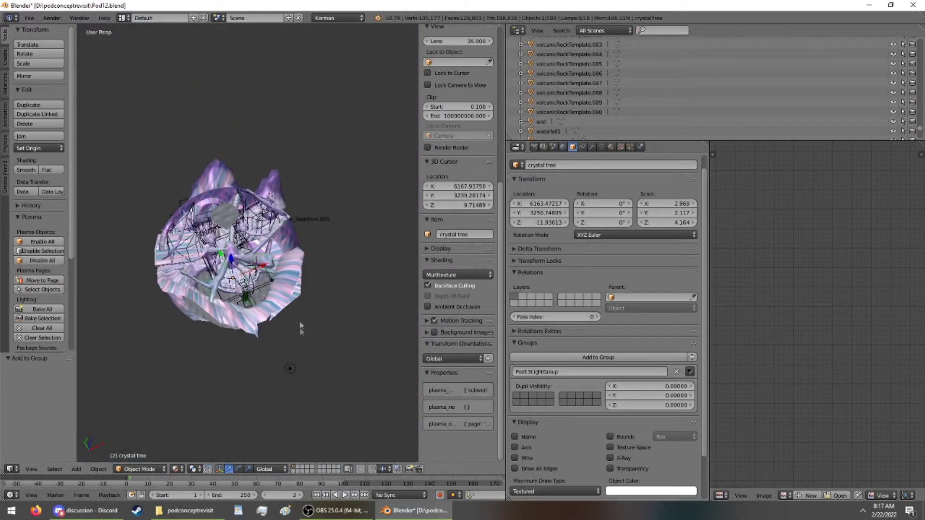
right_click(291, 369)
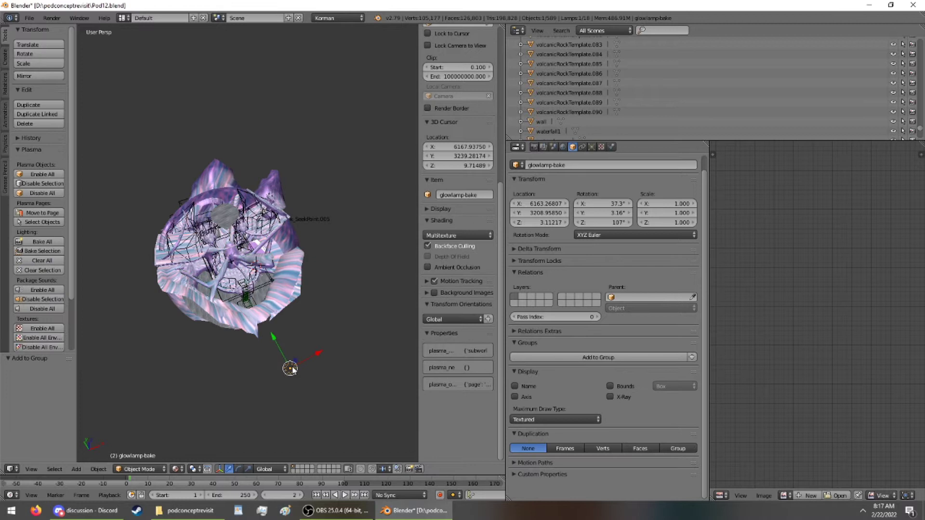
scroll(246, 281, "up", 2)
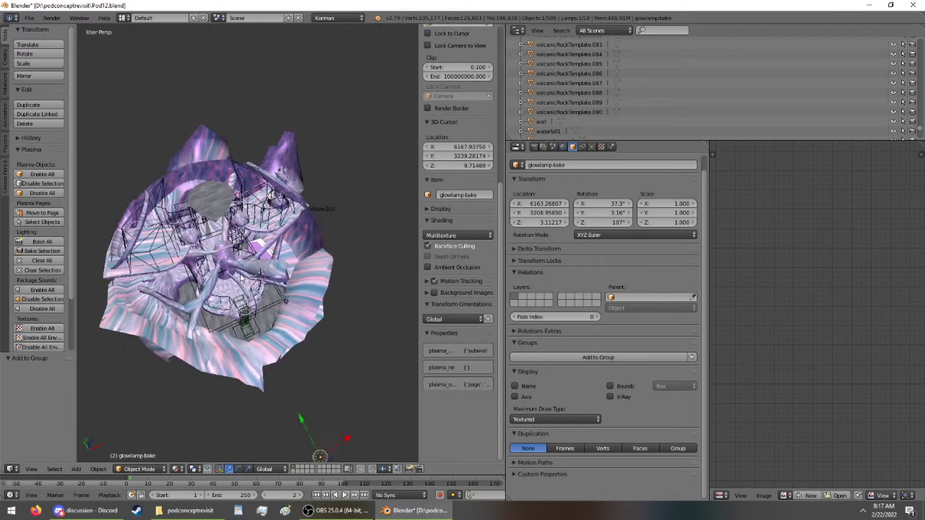
right_click(233, 264)
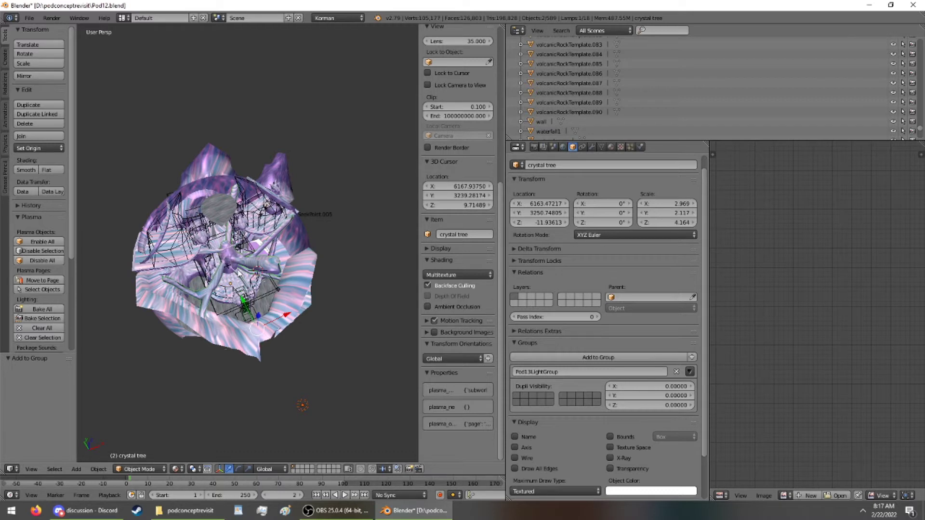
key("KP_Divide")
middle_click_drag(270, 251, 291, 225)
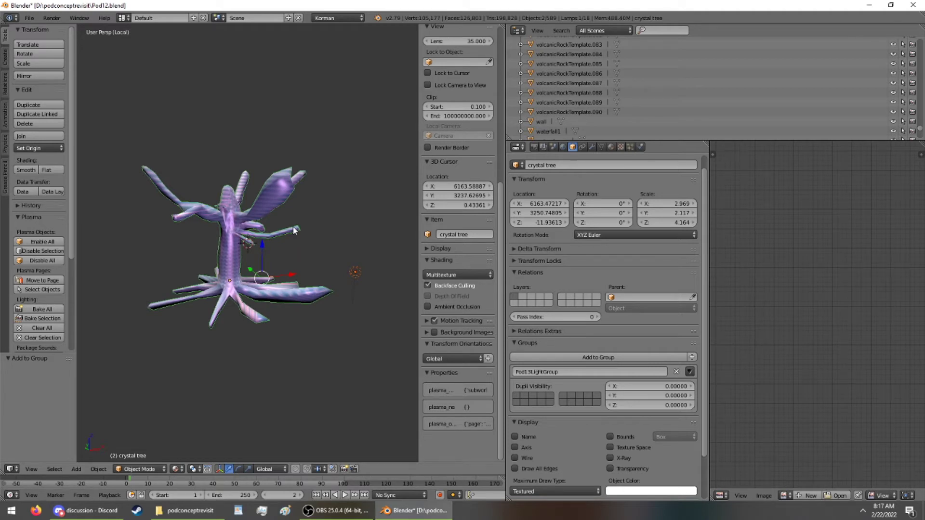
Add the selected glow lamp to the crystal tree's Pod13LightGroup.
key("ctrl+shift+g")
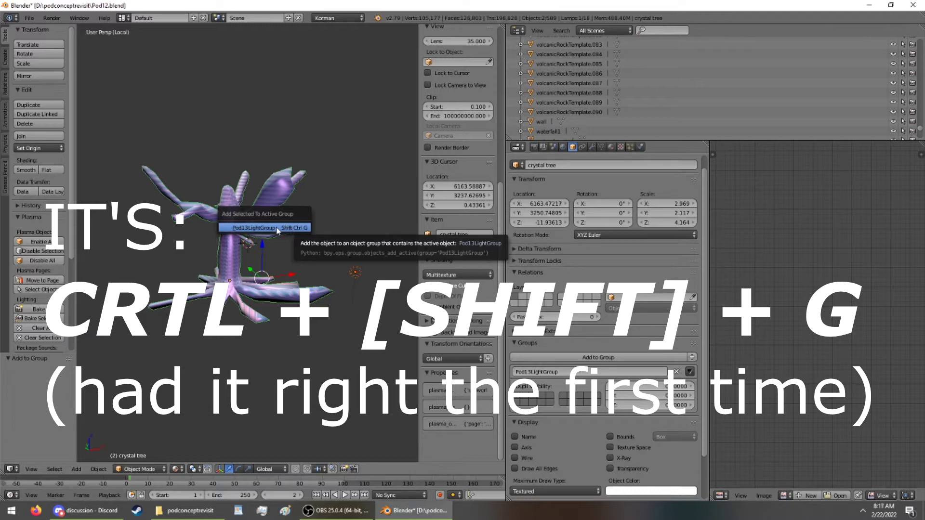
left_click(277, 231)
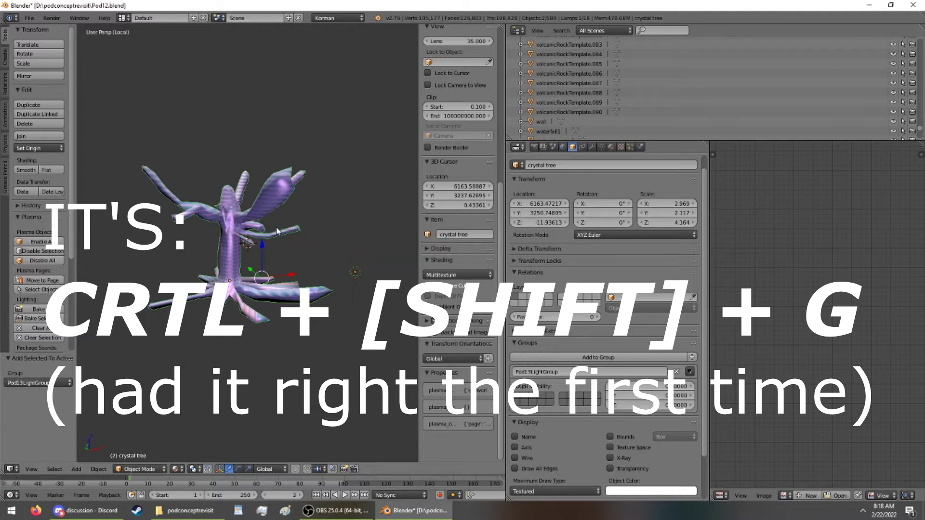
scroll(278, 230, "up", 3)
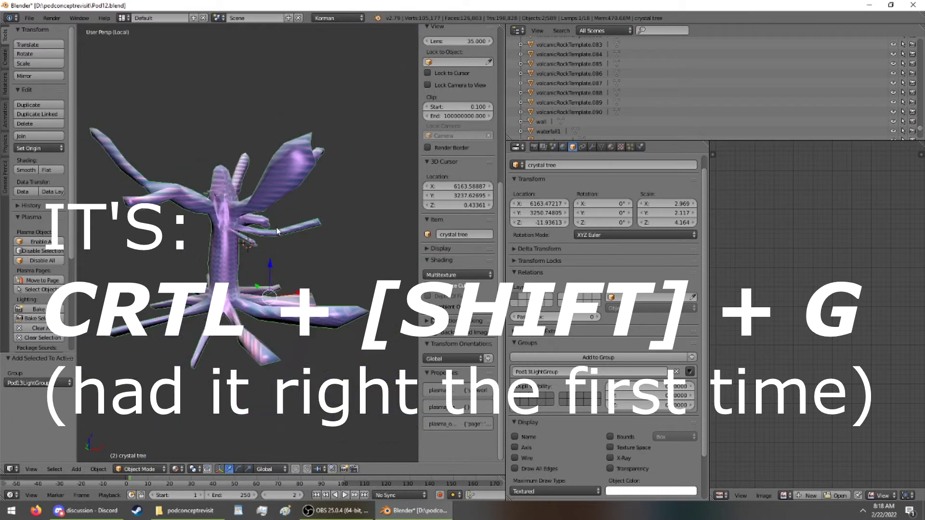
Return to the full scene and set the Light Group of the crystal tree's material to Pod13LightGroup.
key("KP_Divide")
left_click(611, 147)
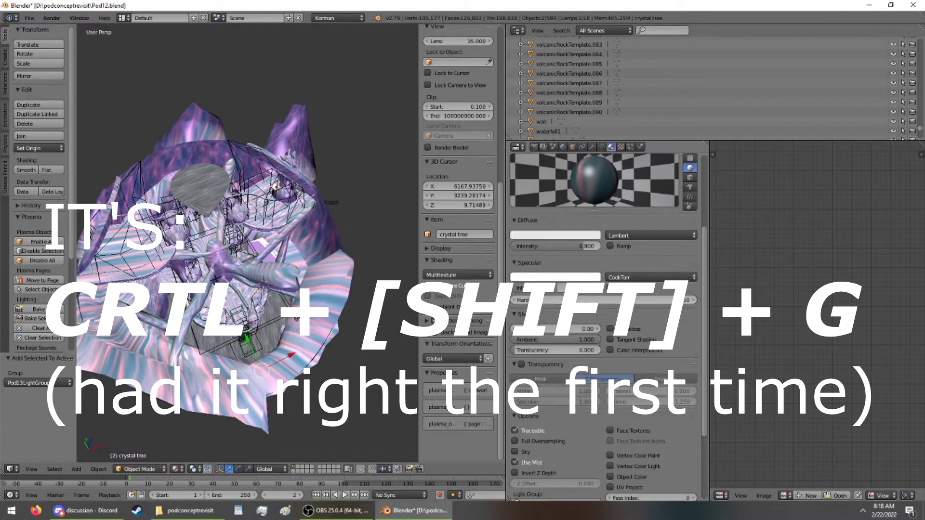
scroll(589, 293, "down", 5)
left_click(565, 399)
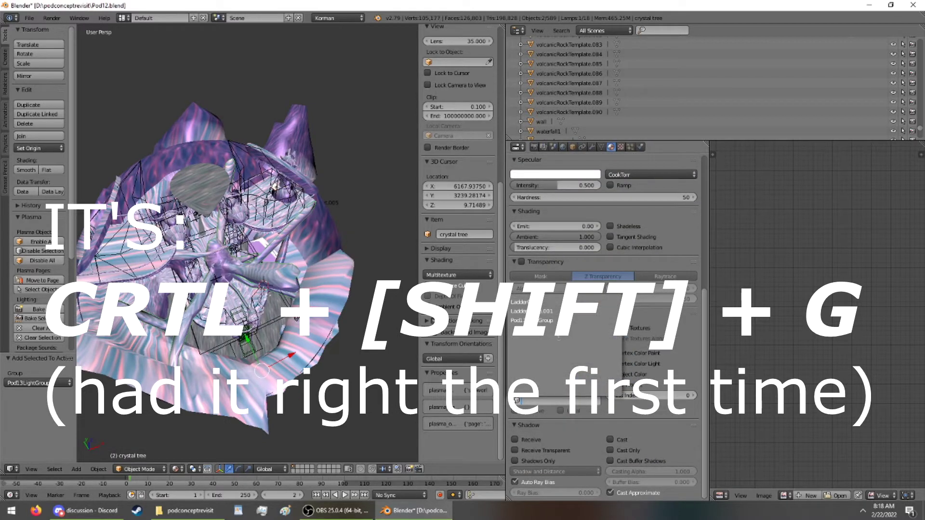
left_click(534, 320)
Examine the shading of the pod and crystal tree from several distances and angles.
scroll(245, 258, "up", 5)
scroll(244, 258, "down", 8)
scroll(270, 264, "up", 5)
scroll(295, 270, "down", 4)
middle_click_drag(297, 270, 242, 207)
scroll(347, 284, "down", 5)
scroll(225, 244, "up", 5)
scroll(223, 242, "down", 2)
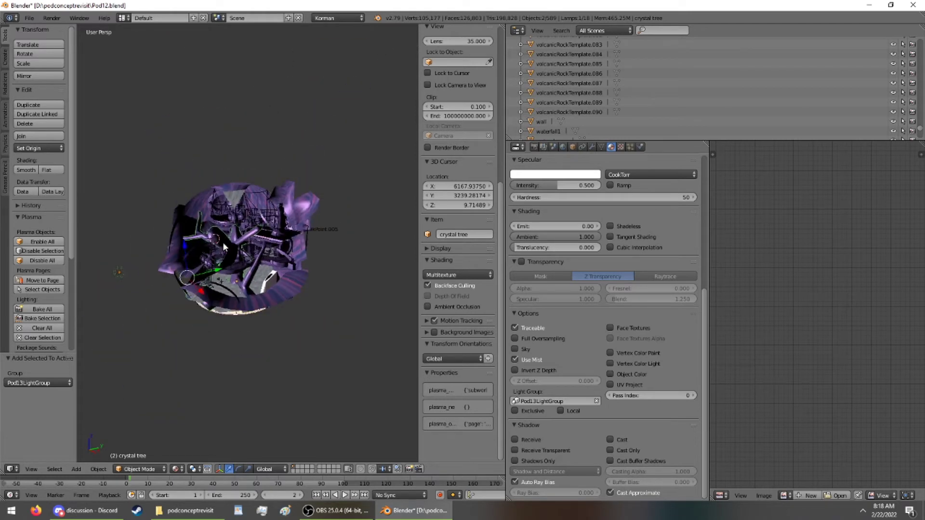
Select the glow lamp, try it farther in along the Y axis, and move it back about 37.7 units to beside the pod.
right_click(119, 273)
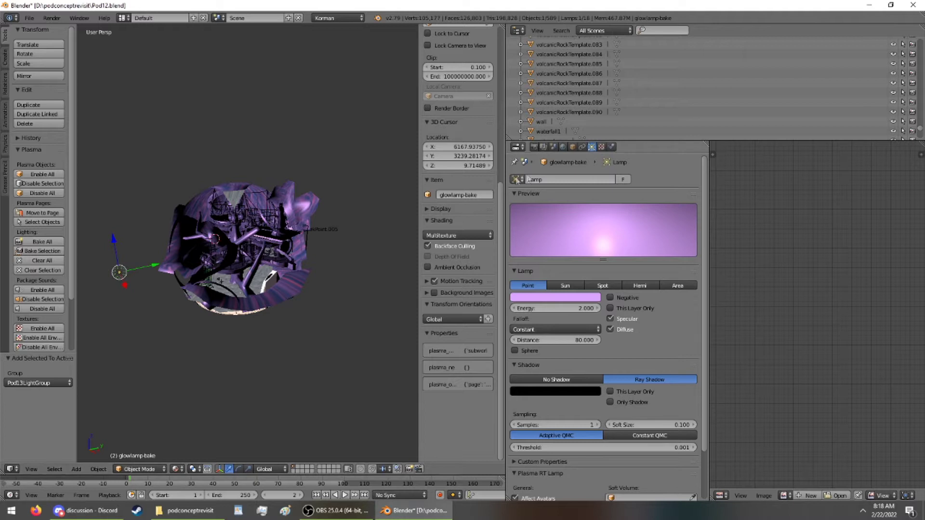
scroll(231, 246, "up", 3)
scroll(232, 247, "down", 5)
middle_click_drag(205, 233, 196, 314)
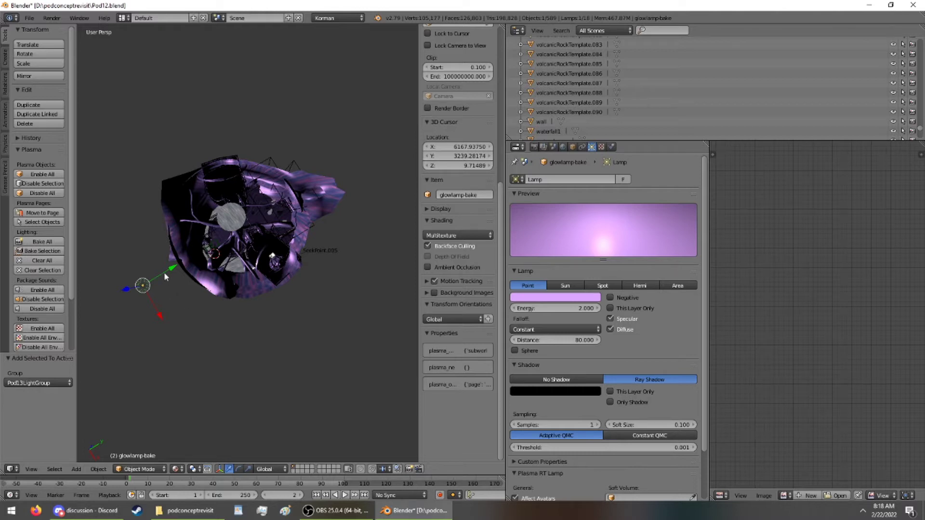
key("g")
key("y")
left_click(248, 201)
middle_click_drag(248, 202, 341, 124)
scroll(341, 123, "up", 6)
middle_click_drag(273, 199, 282, 157)
scroll(274, 161, "down", 8)
left_click_drag(214, 260, 362, 274)
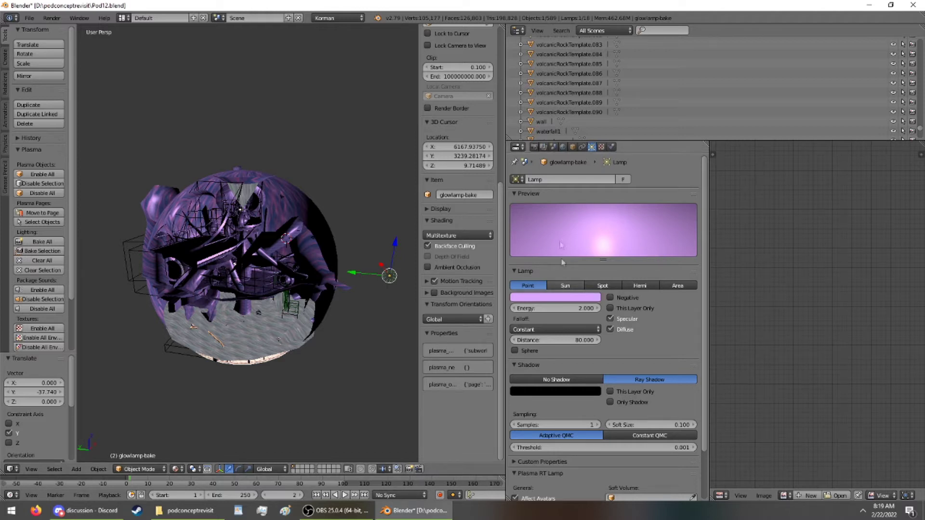
Change the glow lamp to a Sun lamp and place it above the pod, about 39.5 units along Y.
left_click(565, 286)
left_click_drag(393, 255, 339, 117)
mouse_move(383, 139)
left_mouse_down()
mouse_move(202, 108)
mouse_move(217, 109)
left_mouse_up()
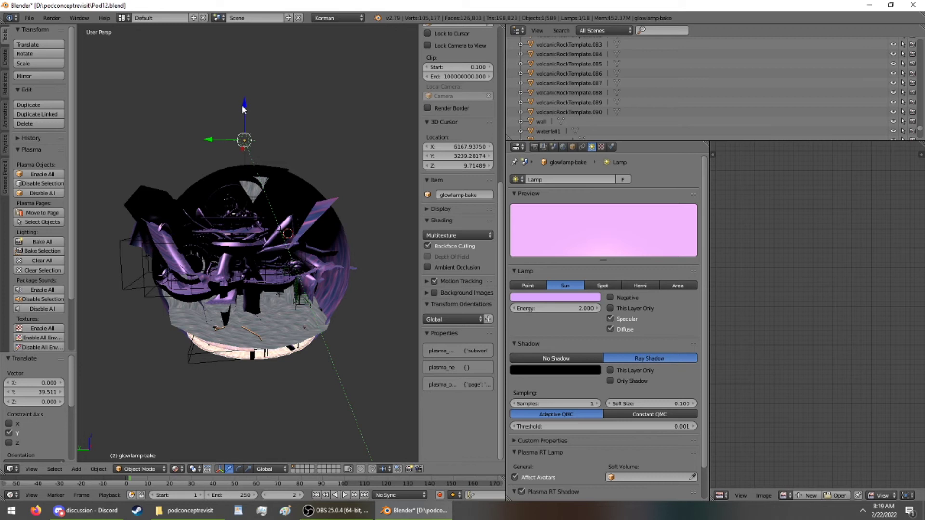
Rotate the sun lamp above the pod about 21.8° around X and about -31.7° around Y.
key("r")
key("x")
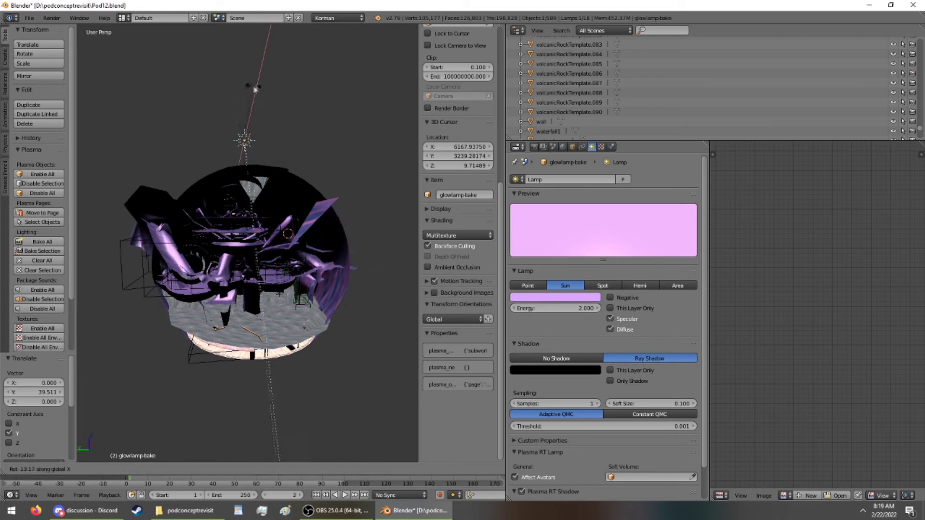
left_click(262, 92)
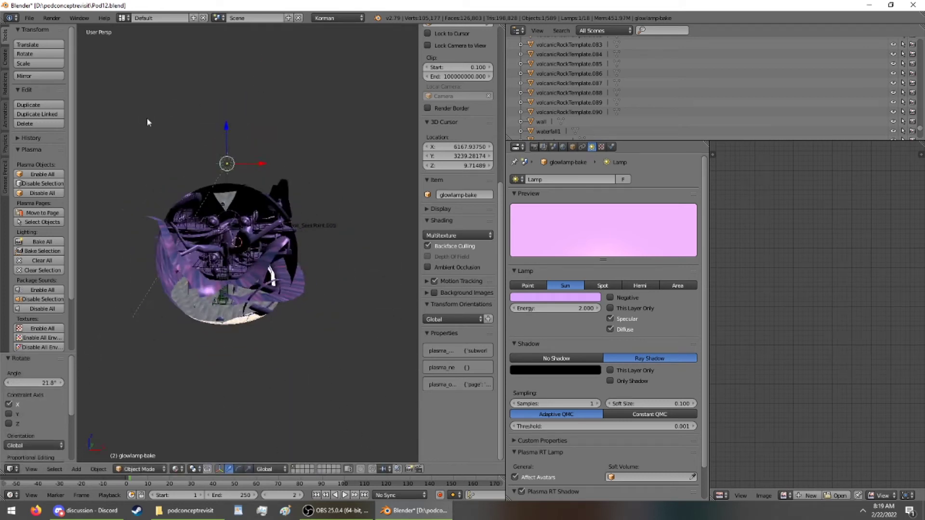
key("r")
key("y")
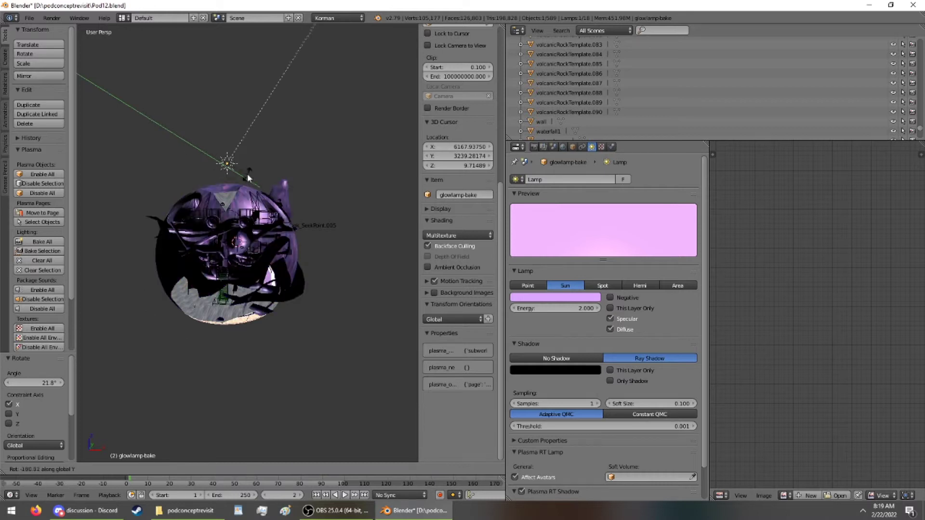
left_click(187, 164)
middle_click_drag(202, 179, 292, 128)
key("s")
key("x")
key("Escape")
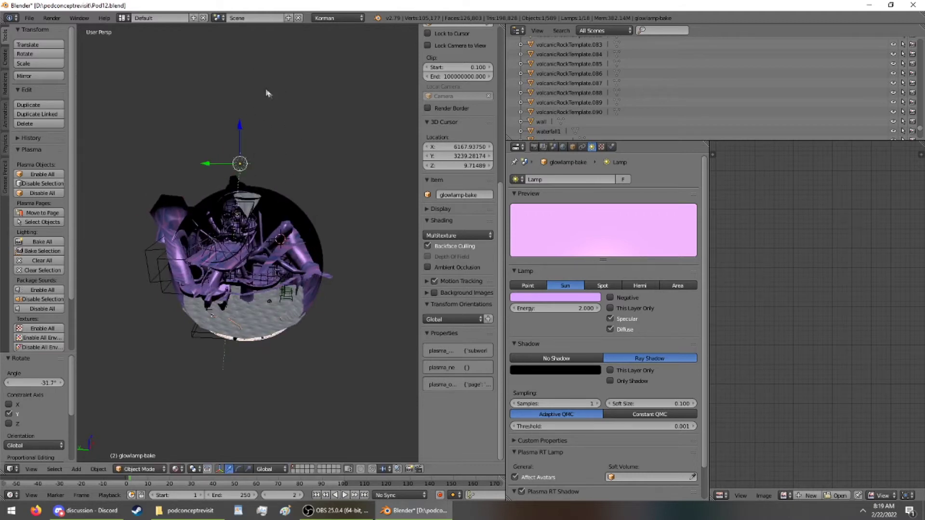
Rotate the sun lamp around X to aim it down through the pod, and shift it about -2.1 units along Y.
key("r")
key("x")
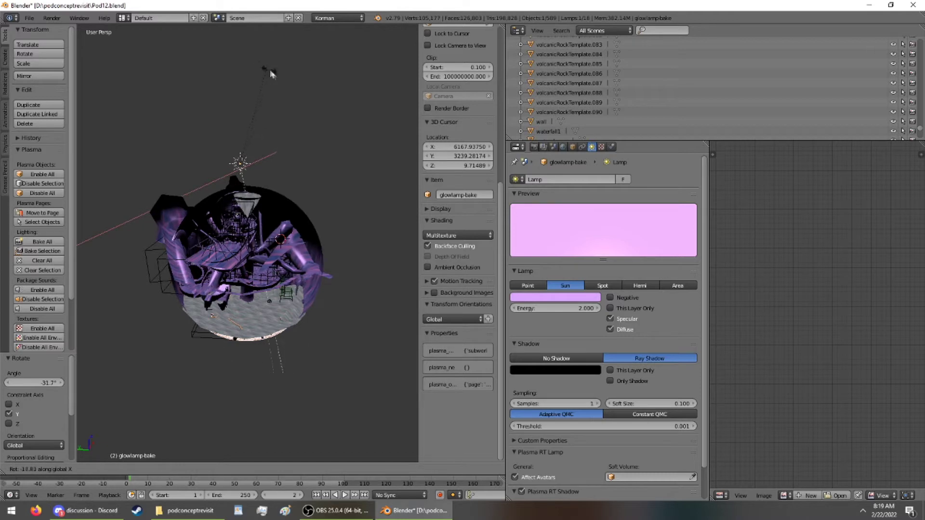
left_click(281, 83)
middle_click_drag(281, 82, 275, 169)
key("g")
key("y")
left_click(214, 259)
Duplicate the sun lamp and place the copy below the pod, about 62 units lower.
middle_click_drag(214, 259, 223, 130)
scroll(224, 130, "down", 3)
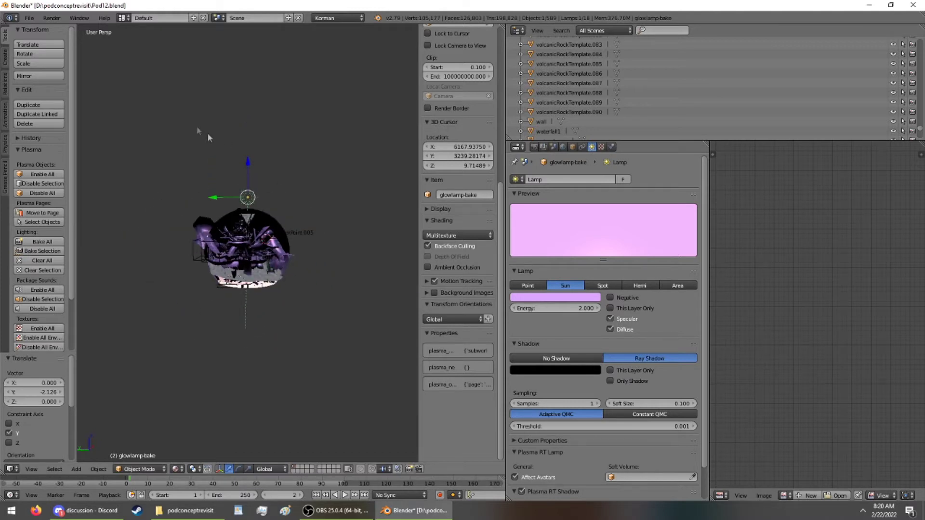
left_click(51, 105)
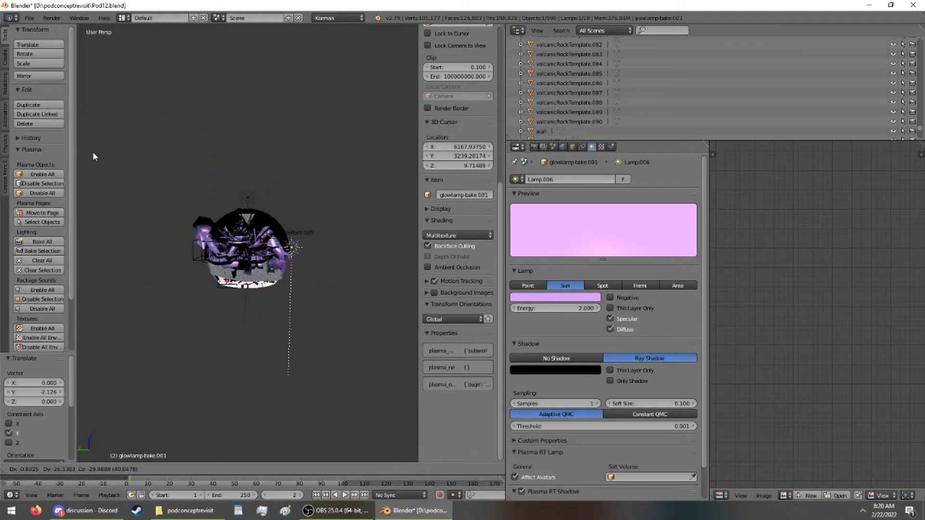
left_click(53, 210)
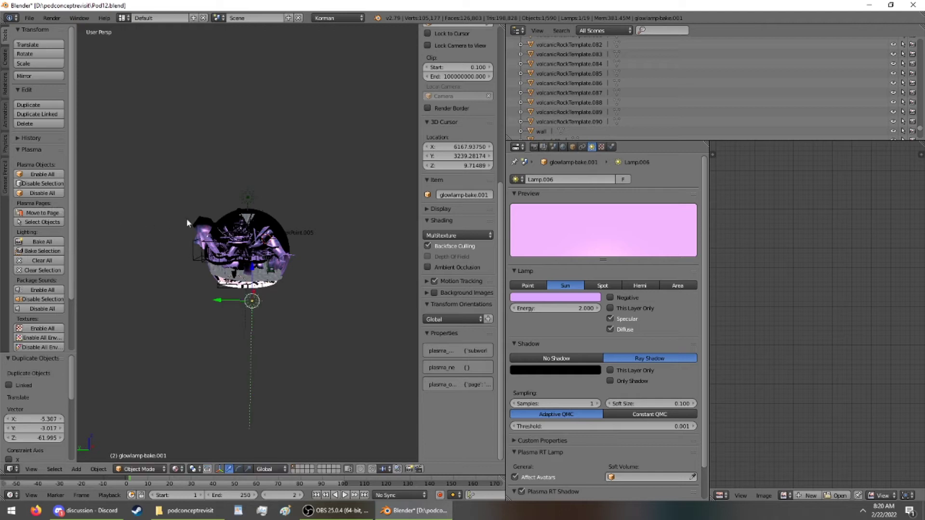
Flip the lower sun lamp about 178° around Y and shift it about 3.7 units along X.
key("r")
key("y")
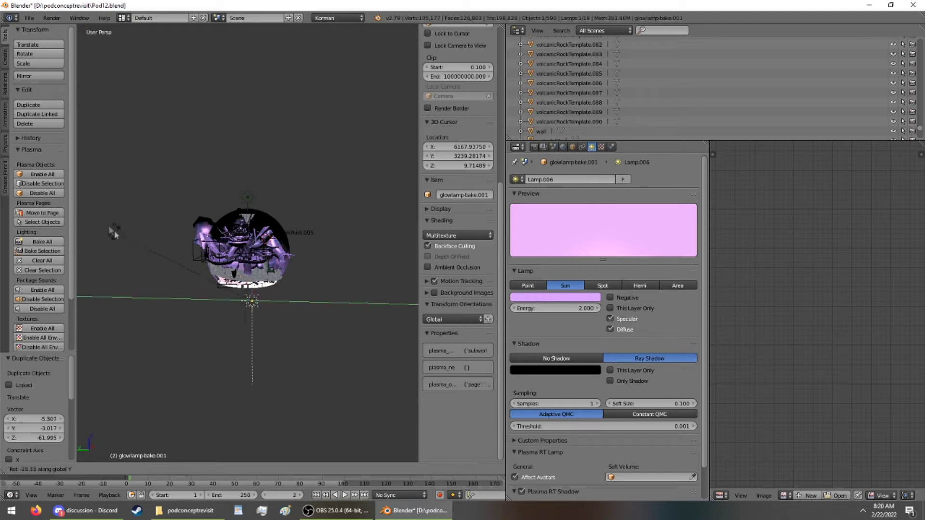
left_click(88, 74)
scroll(82, 79, "up", 4)
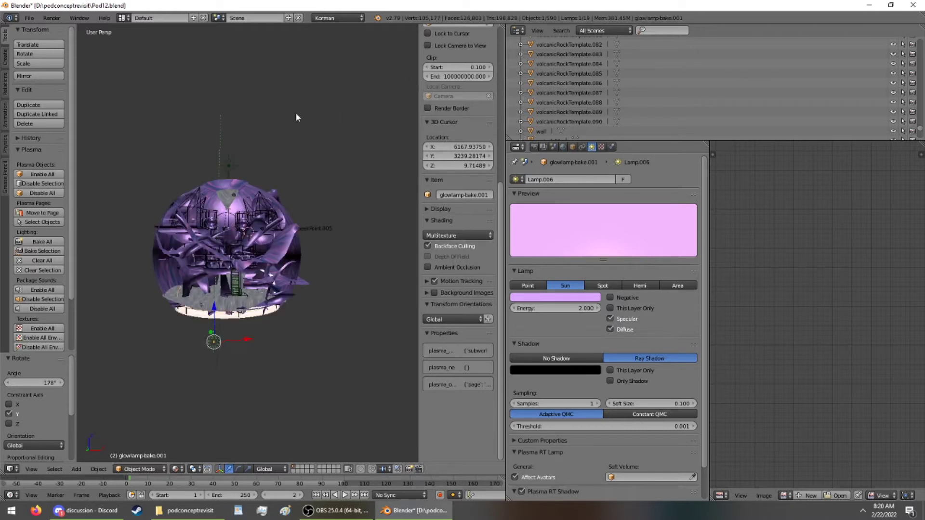
scroll(298, 124, "up", 1)
key("g")
key("x")
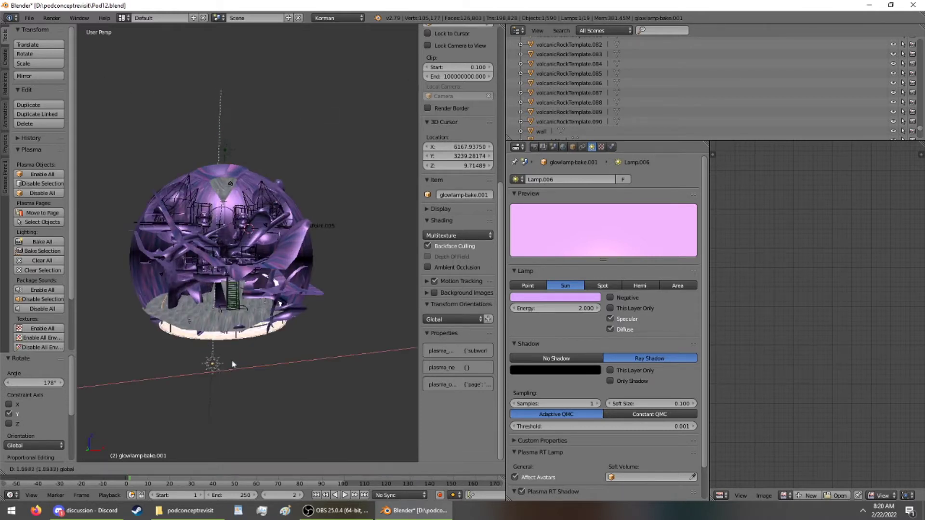
left_click(235, 340)
Inspect the lighting inside and around the pod with the upper and lower sun lamps in place.
scroll(253, 316, "up", 6)
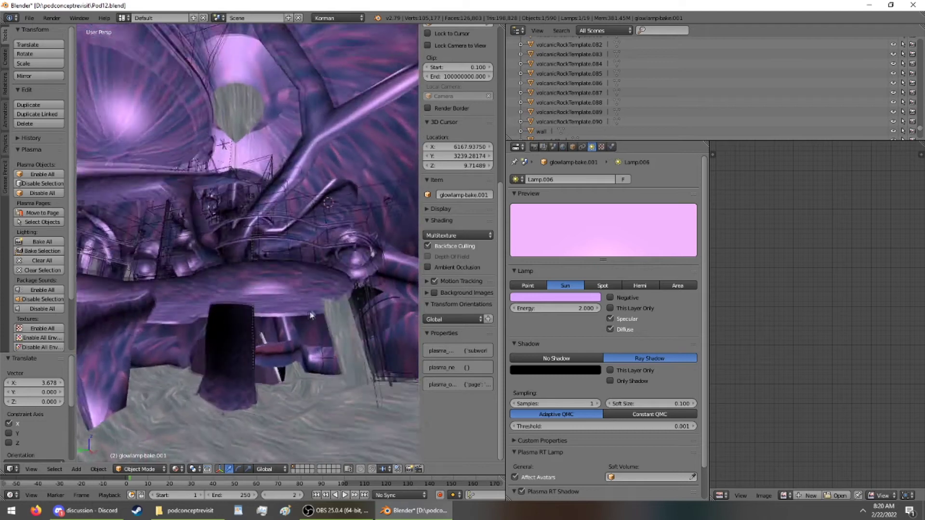
scroll(310, 315, "down", 7)
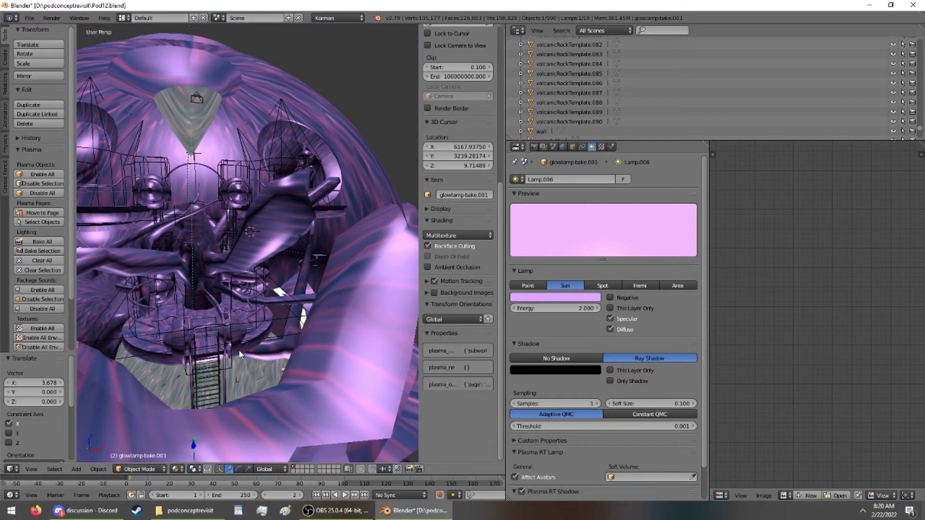
middle_click_drag(239, 354, 237, 360)
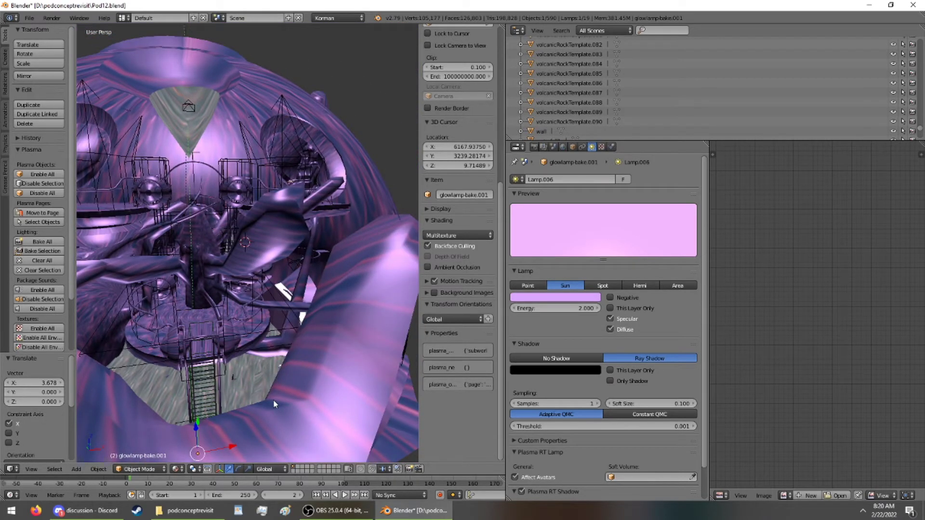
scroll(276, 401, "down", 6)
middle_click_drag(276, 401, 265, 348)
scroll(265, 348, "down", 3)
middle_click_drag(240, 260, 173, 219)
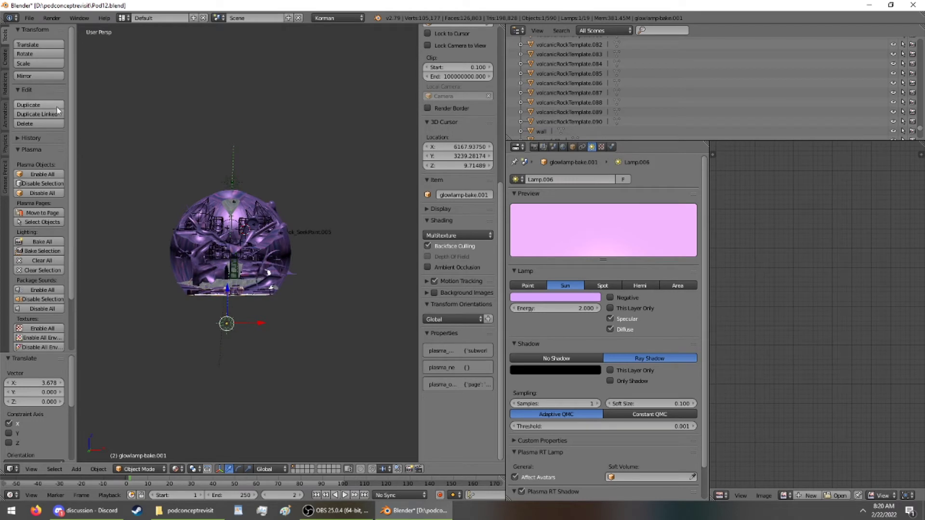
Duplicate the lower sun lamp and place the copy beside the pod, offset about 41.6 in X, -12.4 in Y and 30.9 in Z.
key("shift+d")
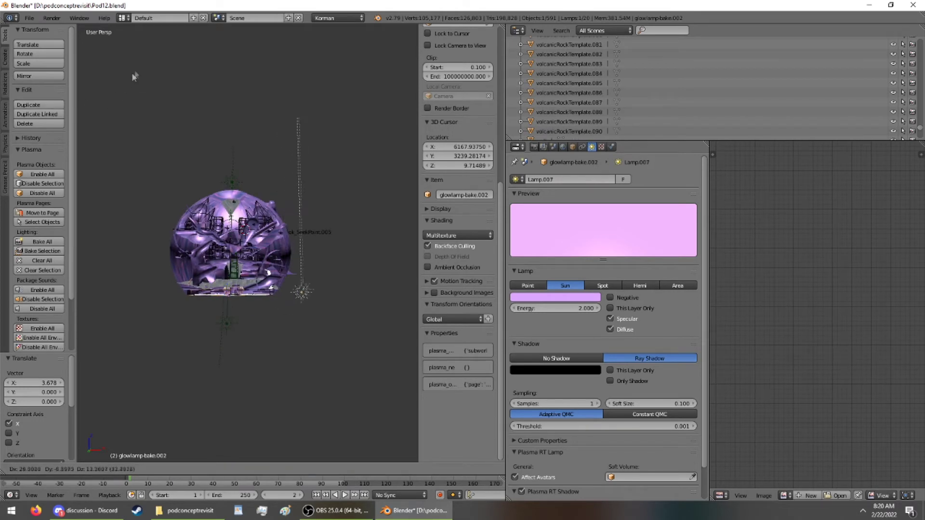
left_click(167, 32)
middle_click_drag(166, 31, 309, 221)
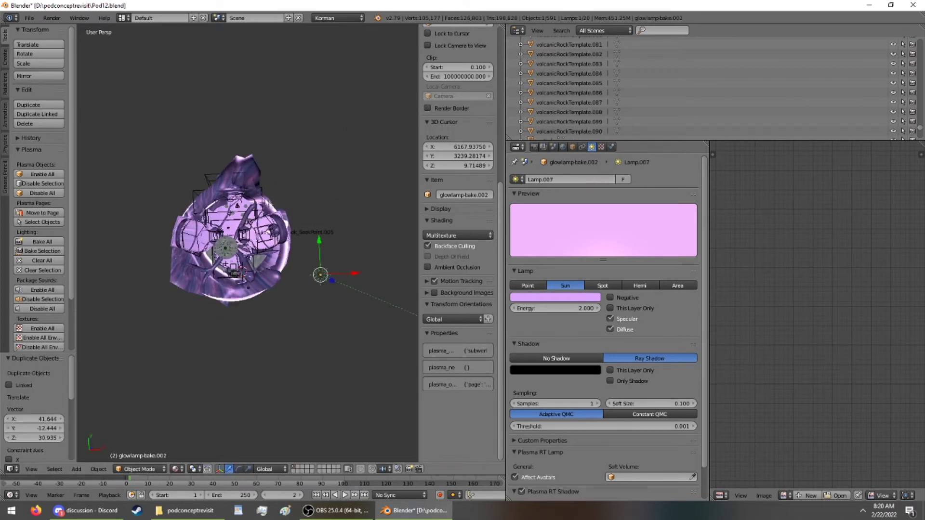
Move the sun lamp beside the pod about 17.4 units along Y and about 11.2 units along X.
left_click_drag(321, 238, 320, 201)
middle_click_drag(320, 201, 286, 198)
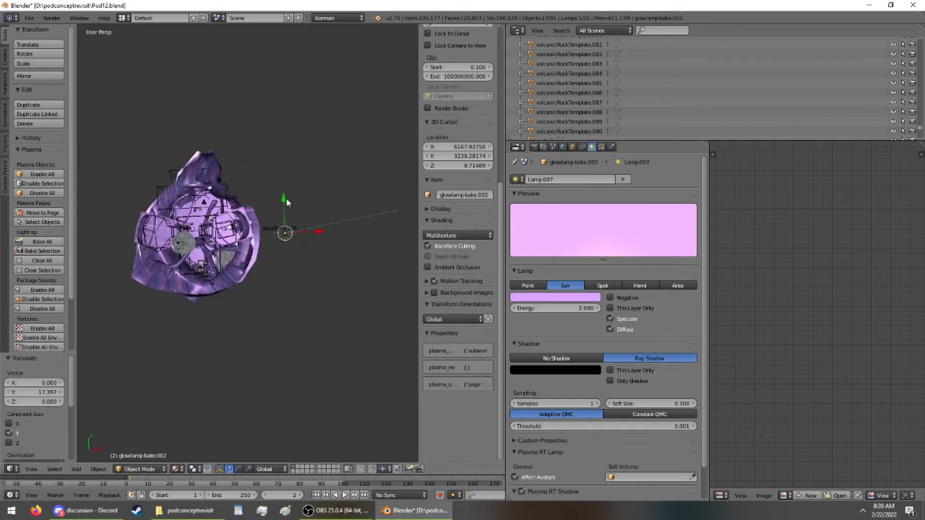
left_click_drag(309, 229, 332, 230)
middle_click_drag(332, 230, 343, 115)
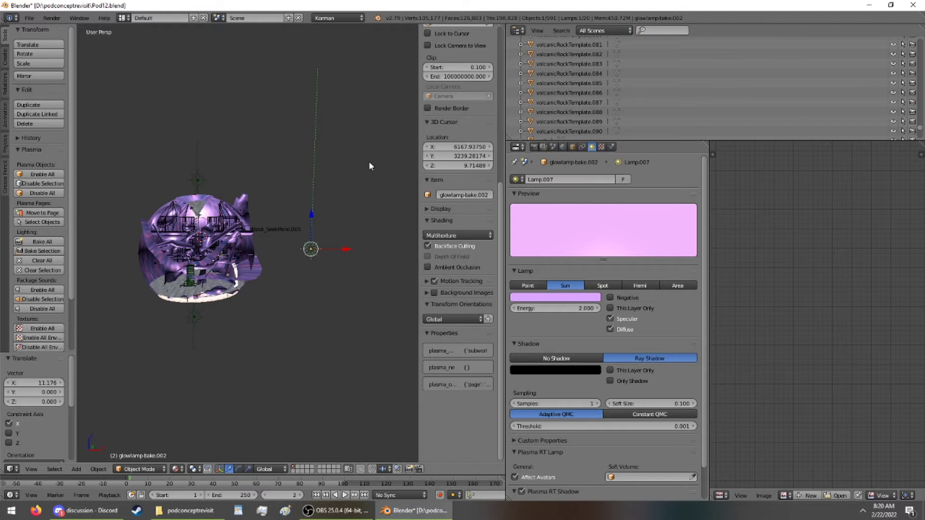
Rotate the sun lamp beside the pod about -94.5° around the global Y axis.
key("r")
key("y")
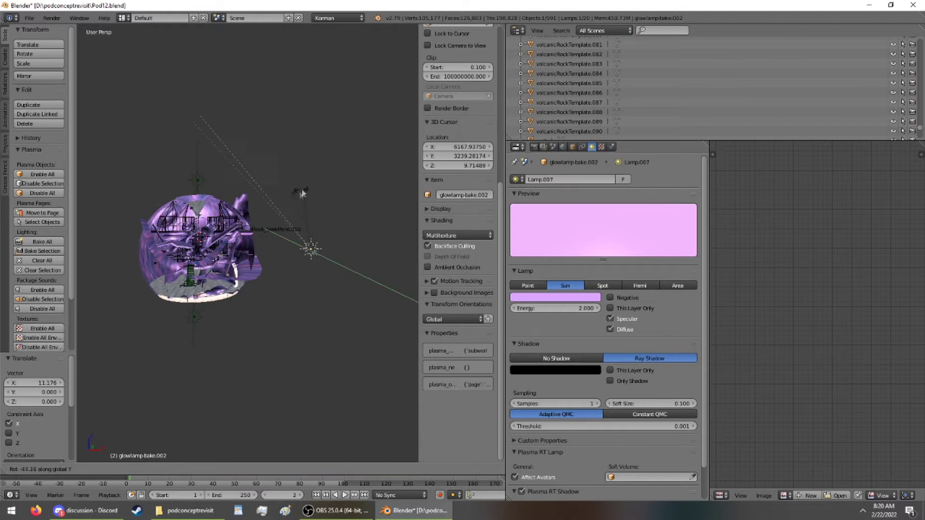
left_click(273, 227)
Duplicate the side sun lamp and shift the copy about -93.2 and another -4.5 units along X to the pod's opposite side.
middle_click_drag(290, 222, 285, 304)
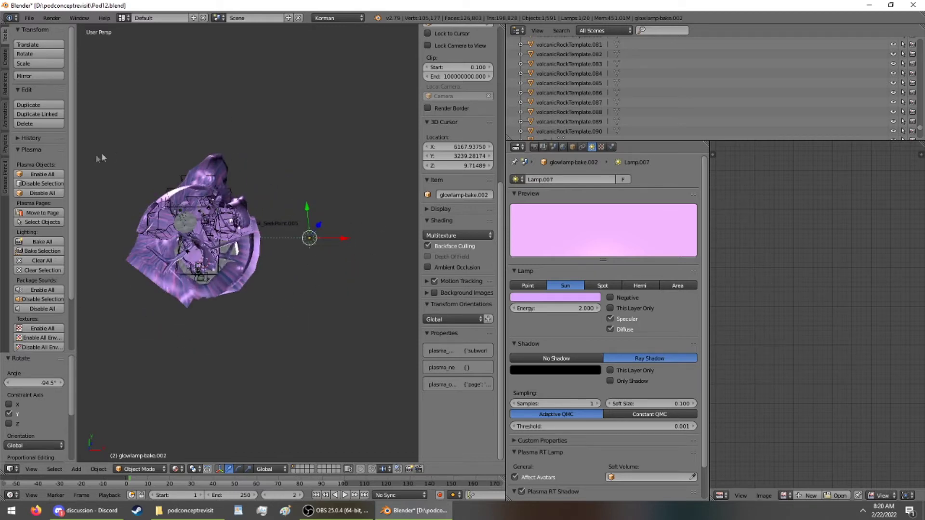
left_click(22, 105)
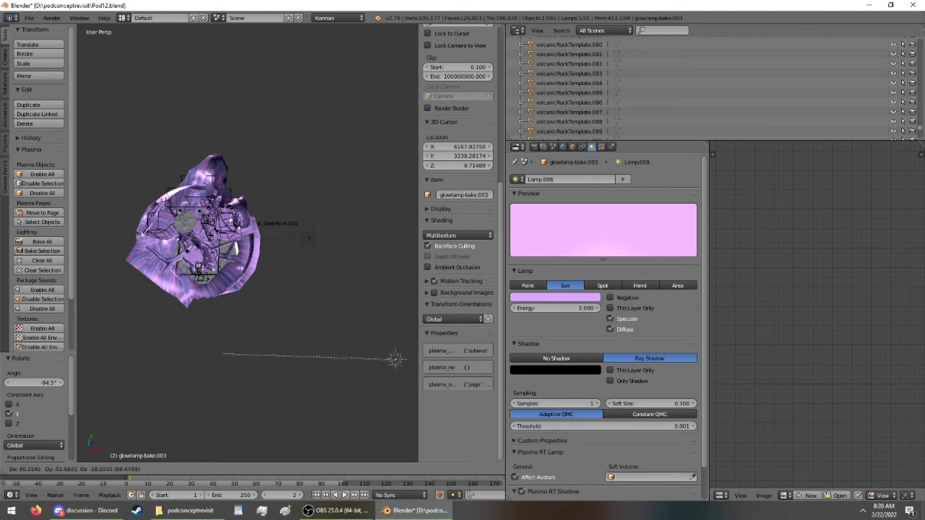
left_click(310, 229)
key("g")
key("x")
left_click_drag(291, 229, 135, 235)
middle_click_drag(145, 229, 226, 263, "shift")
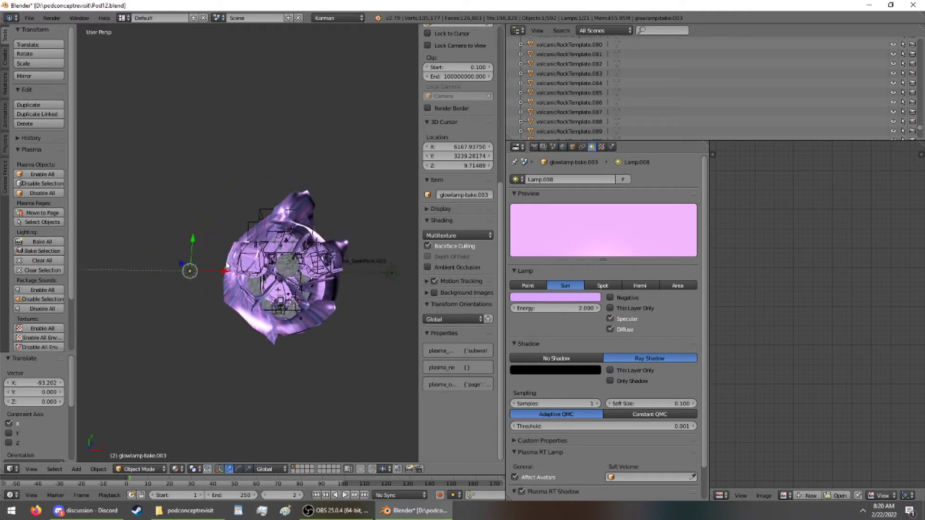
left_click_drag(225, 272, 214, 271)
Rotate the duplicated side sun lamp about 179° around the global Z axis.
key("r")
key("z")
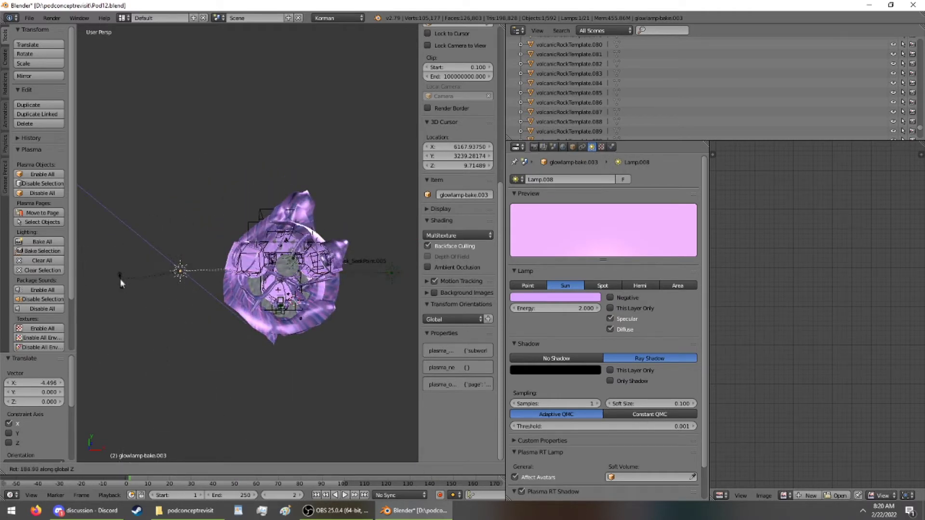
left_click(118, 278)
Examine the lighting on the pod's exterior and interior with sun lamps on both sides.
middle_click_drag(117, 275, 187, 227)
scroll(170, 214, "up", 6)
scroll(170, 213, "down", 5)
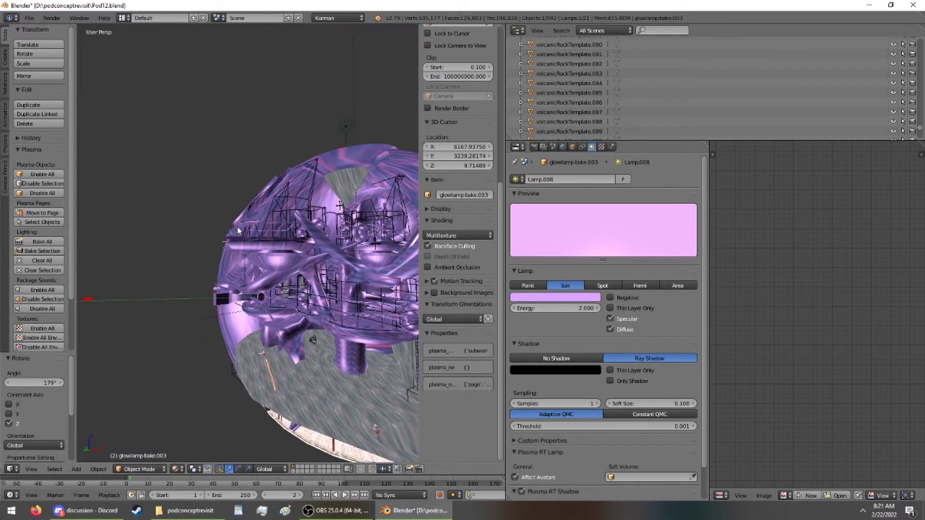
middle_click_drag(123, 212, 184, 74)
scroll(113, 170, "down", 2)
scroll(120, 171, "up", 3)
scroll(120, 173, "down", 7)
scroll(165, 260, "up", 6)
middle_click_drag(188, 103, 157, 87)
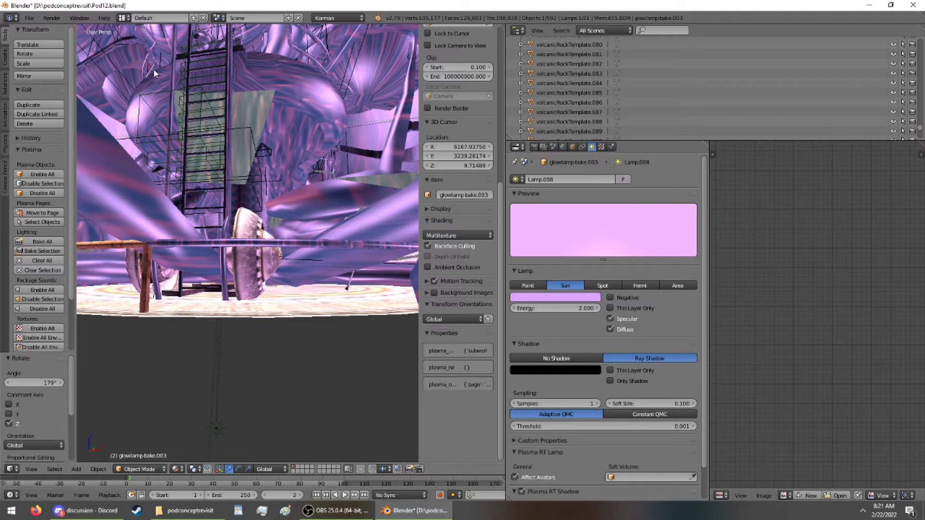
Select the round pod base PodExtras.001 and isolate it in local view, seen from above.
right_click(271, 299)
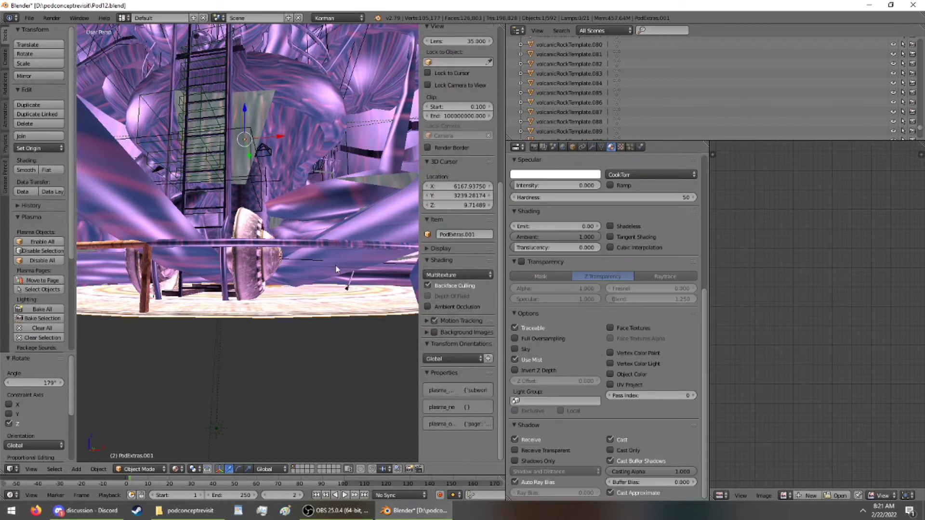
key("KP_Divide")
key("KP_8")
key("KP_8")
key("KP_8")
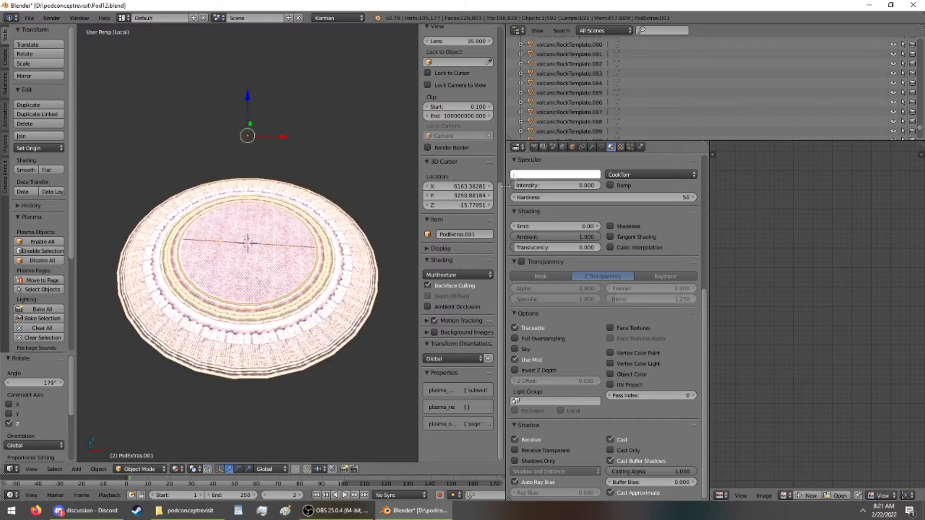
Make single-user copies of the pod base's m_91 and m_88 materials.
scroll(596, 198, "up", 10)
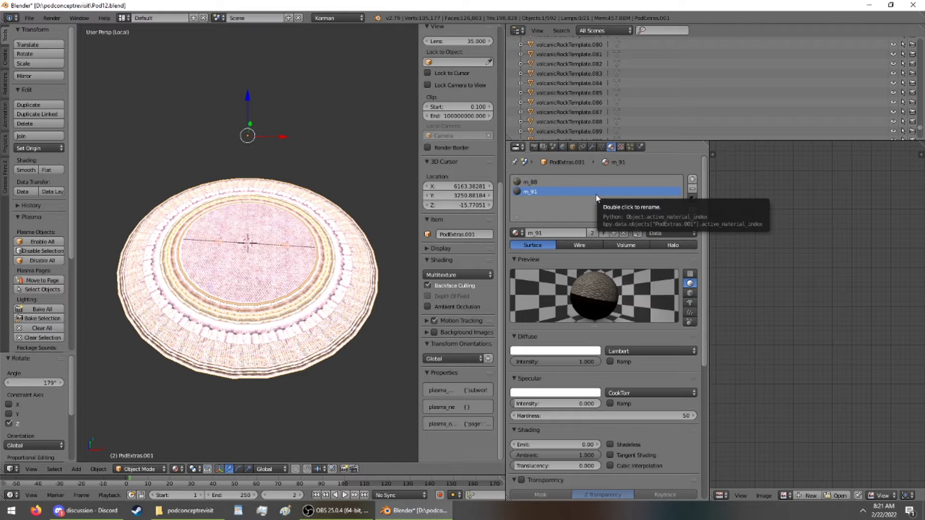
left_click(592, 233)
left_click(567, 182)
left_click(594, 234)
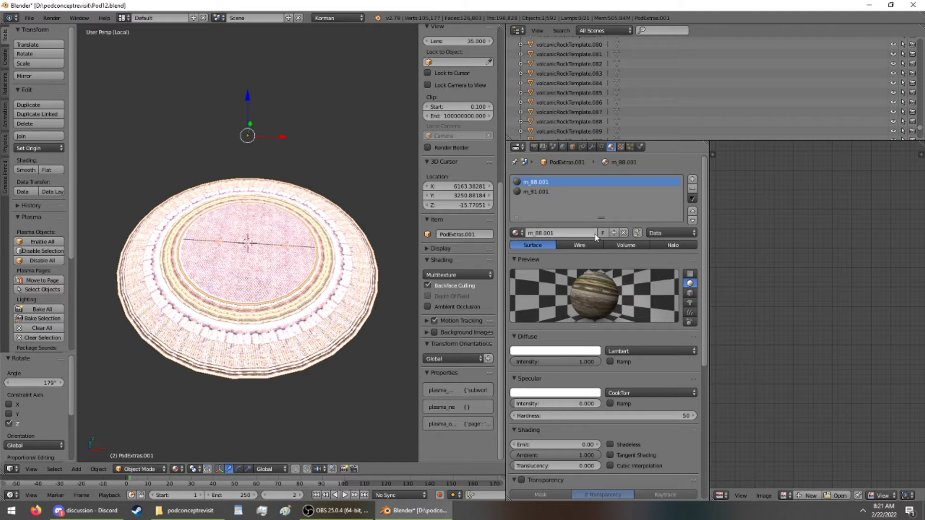
Check the texture of material m_88.001, and make the image texture of m_91.001 a single-user copy.
middle_click_drag(386, 247, 356, 214)
left_click(621, 147)
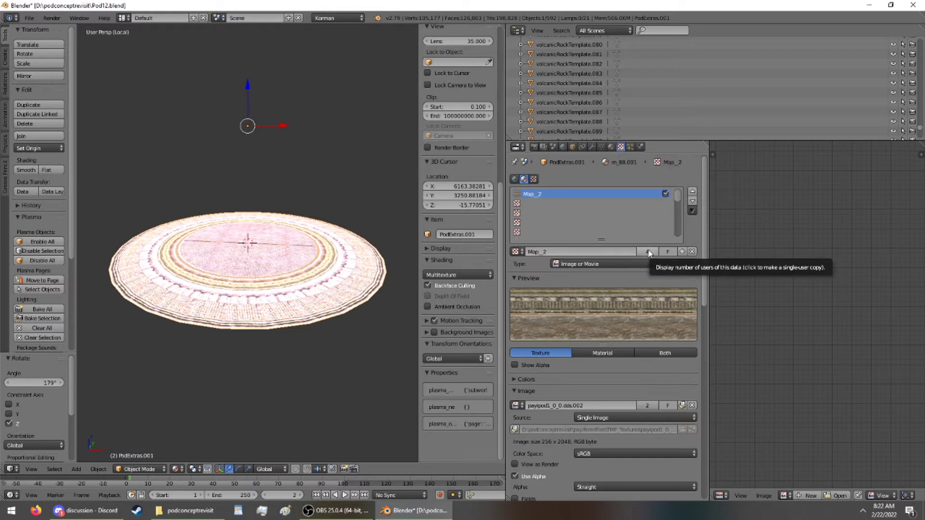
left_click(611, 147)
left_click(592, 192)
left_click(621, 147)
left_click(645, 252)
middle_click_drag(264, 180, 266, 216)
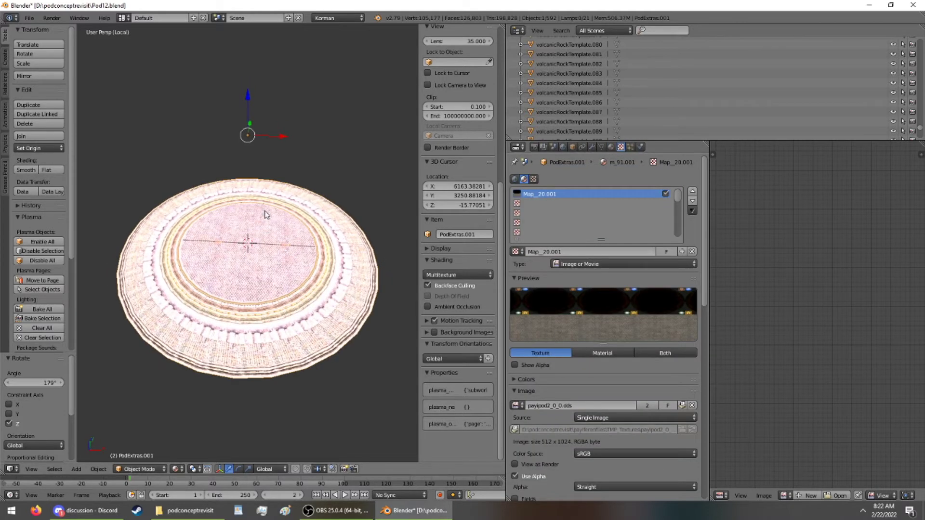
Assign Pod13LightGroup as the light group of the m_91.001 material.
left_click(611, 147)
scroll(570, 249, "down", 8)
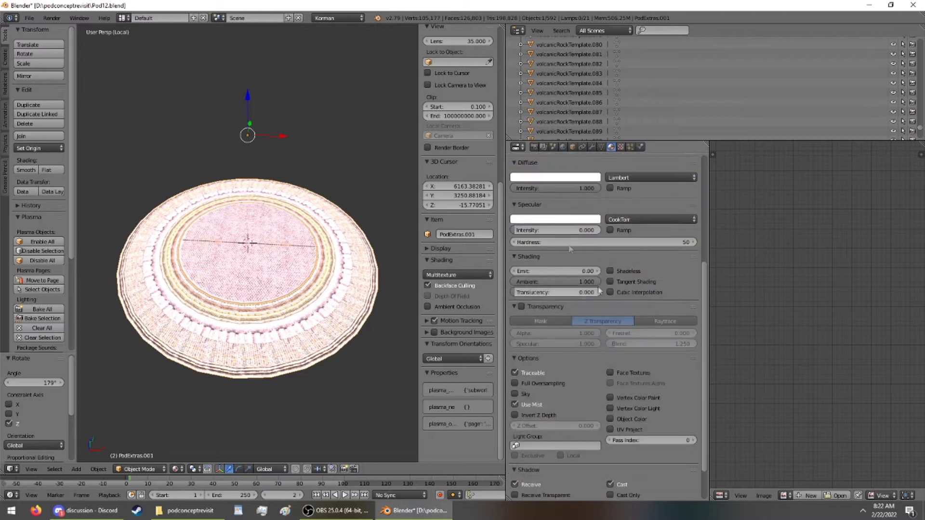
left_click(570, 447)
left_click(558, 365)
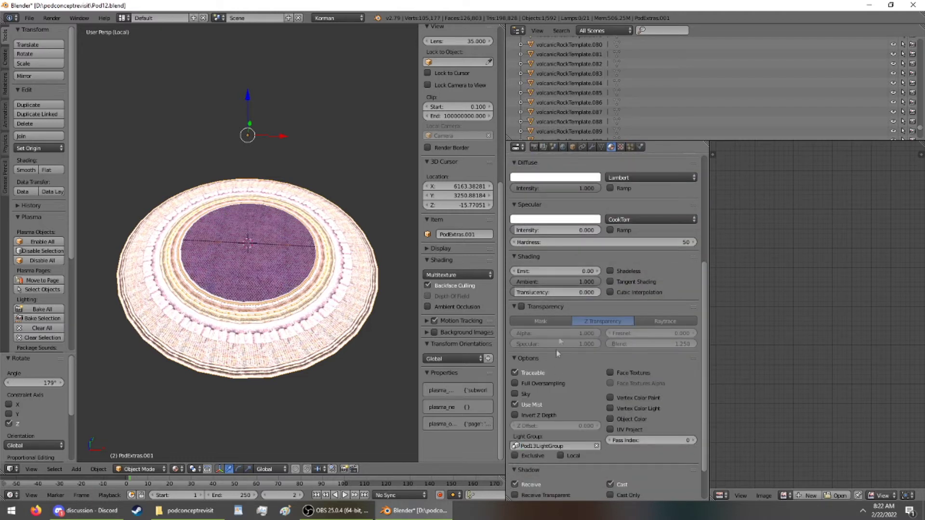
Assign Pod13LightGroup as the light group of the pod base's m_88.001 material.
left_click(621, 147)
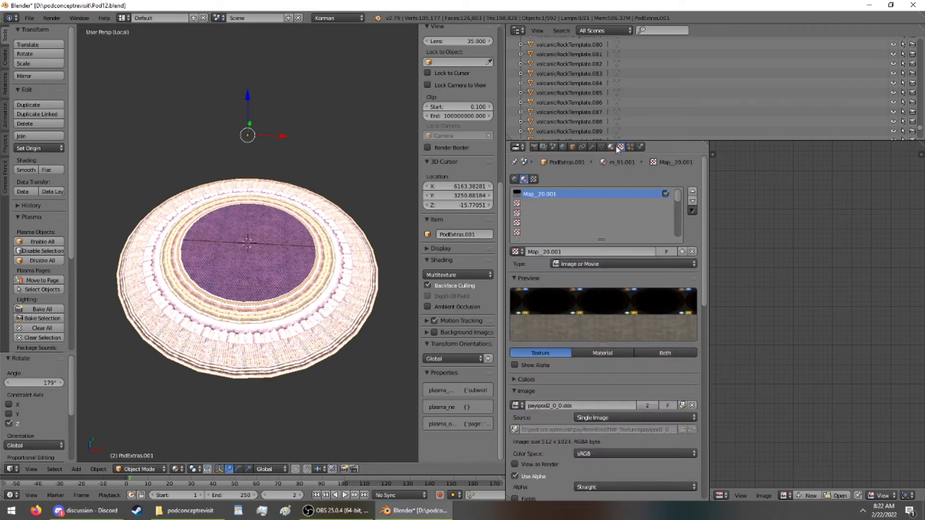
left_click(611, 147)
scroll(577, 195, "up", 5)
scroll(577, 197, "up", 2)
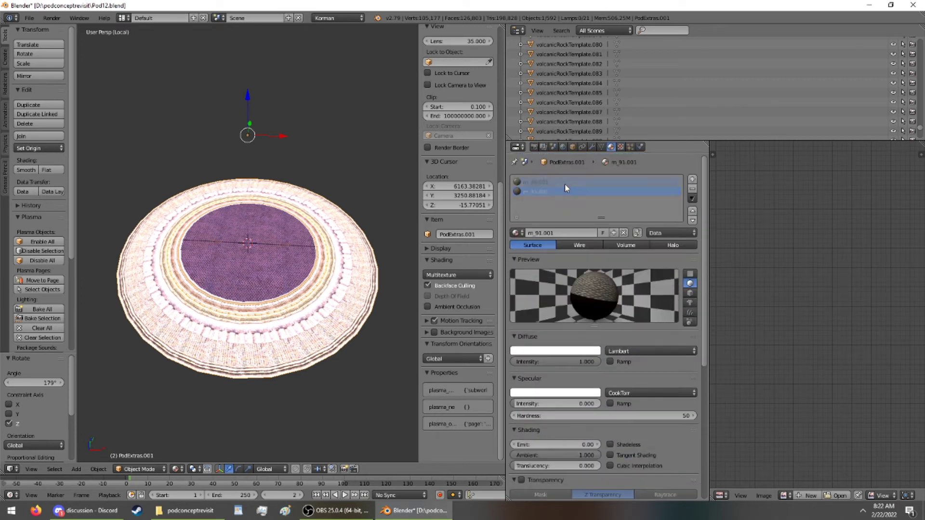
scroll(565, 184, "down", 10)
left_click(559, 398)
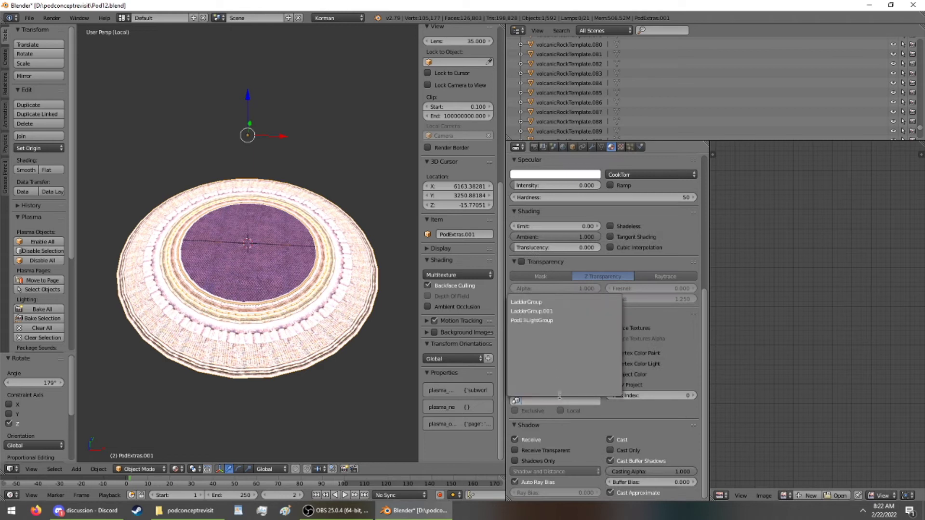
left_click(550, 325)
left_click(566, 399)
left_click(545, 321)
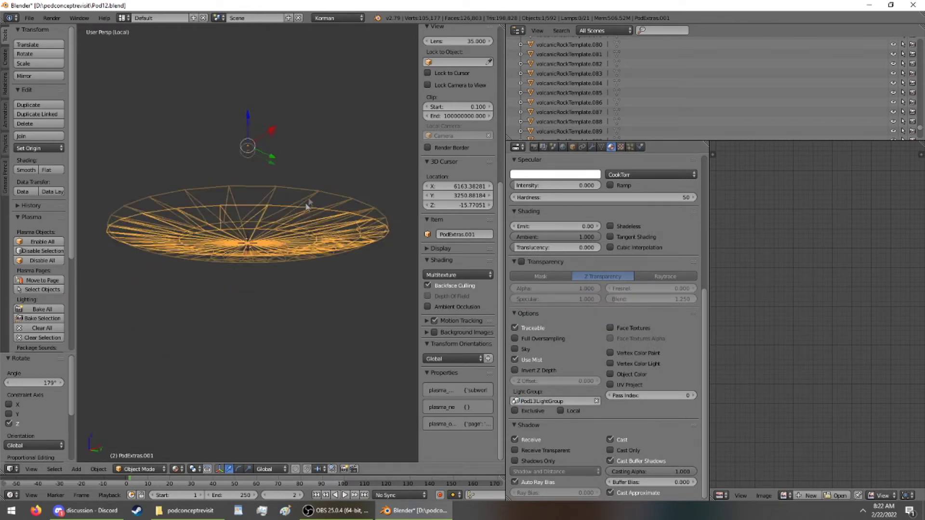
Check the relit pod base and exit local view to return to the whole pod scene.
mouse_move(369, 279)
middle_mouse_down()
mouse_move(351, 301)
mouse_move(363, 317)
mouse_move(363, 236)
mouse_move(370, 274)
middle_mouse_up()
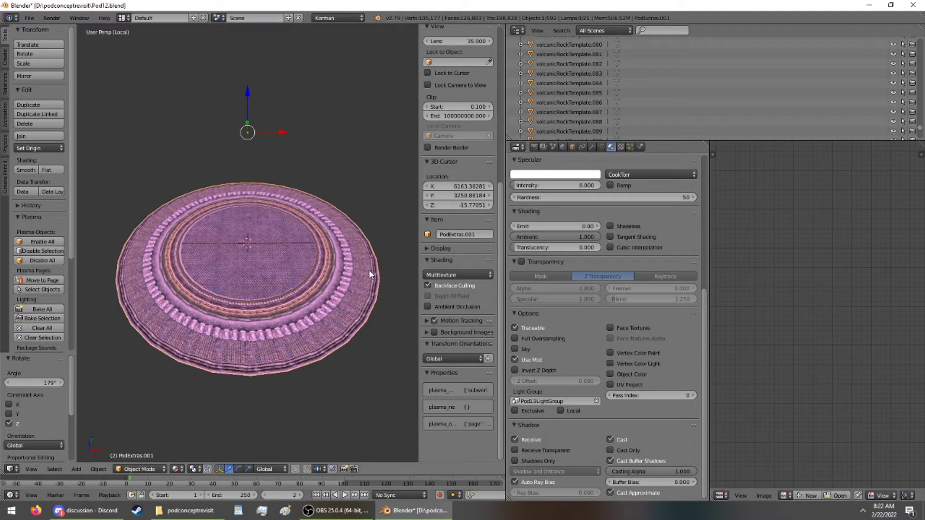
key("KP_Divide")
middle_click_drag(369, 269, 362, 248)
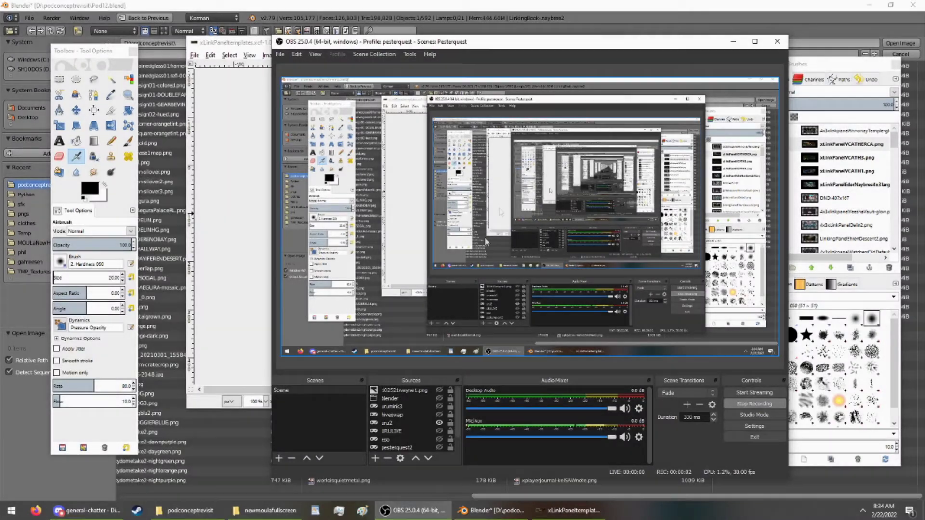
Switch to Blender and cancel the image file browser to return to the linking book scene.
left_click(495, 511)
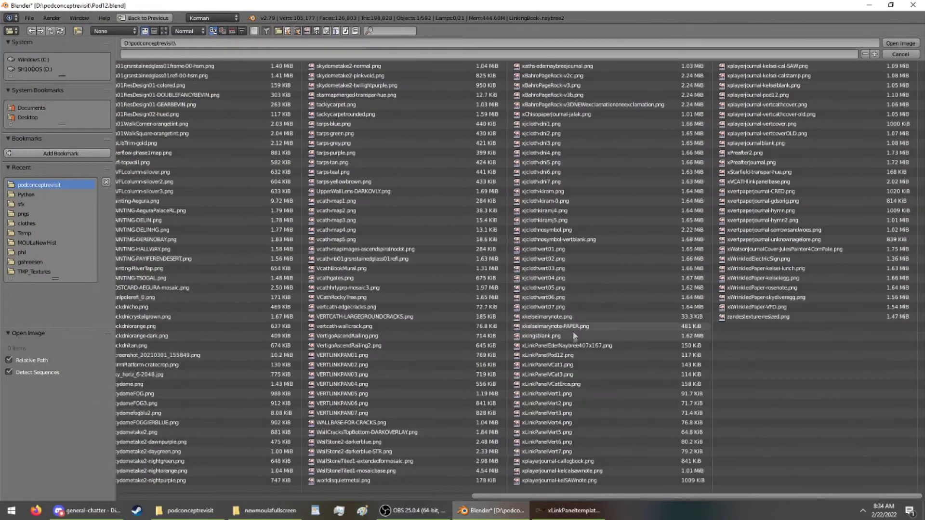
left_click(915, 56)
middle_click_drag(337, 249, 328, 227)
Switch to GIMP and look through the linking panel layers of xLinkPaneltemplates.xcf, selecting DND-407x167.
left_click(568, 511)
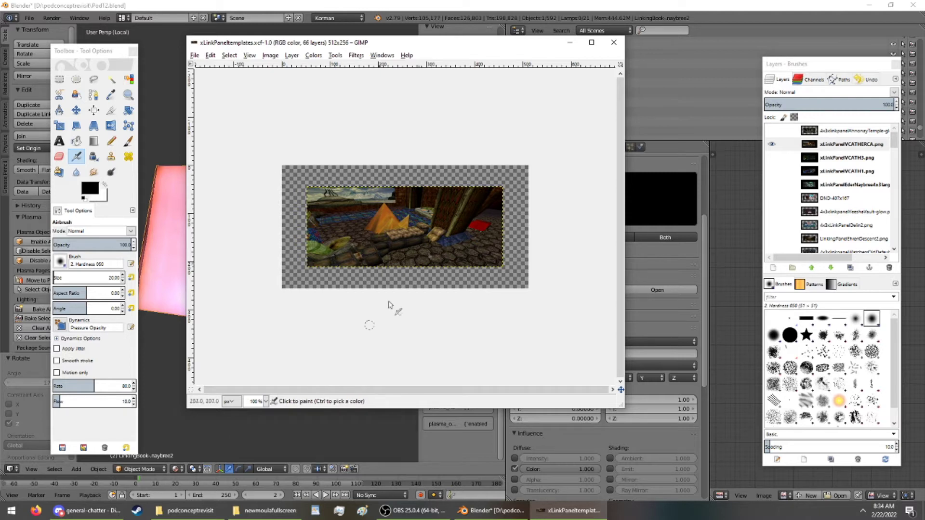
left_click(817, 173)
left_click(819, 198)
scroll(820, 207, "down", 5)
scroll(821, 207, "up", 4)
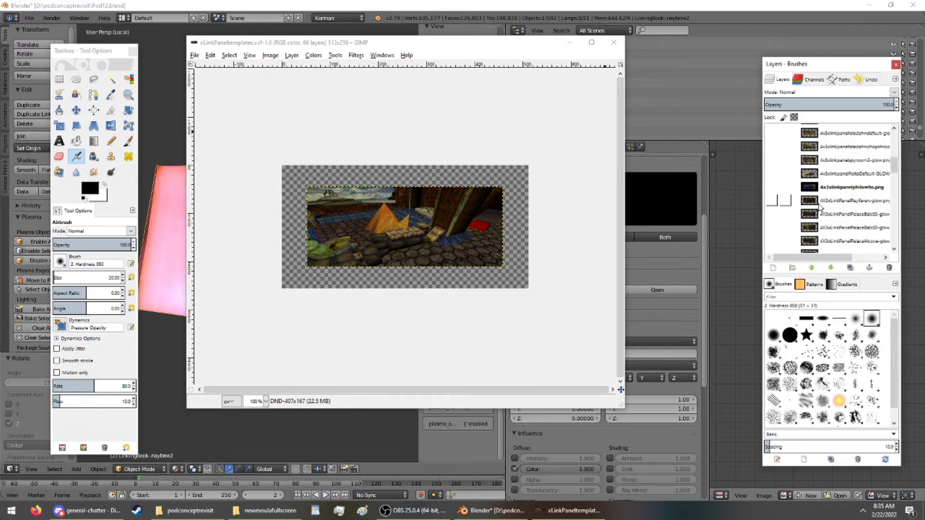
scroll(813, 196, "down", 10)
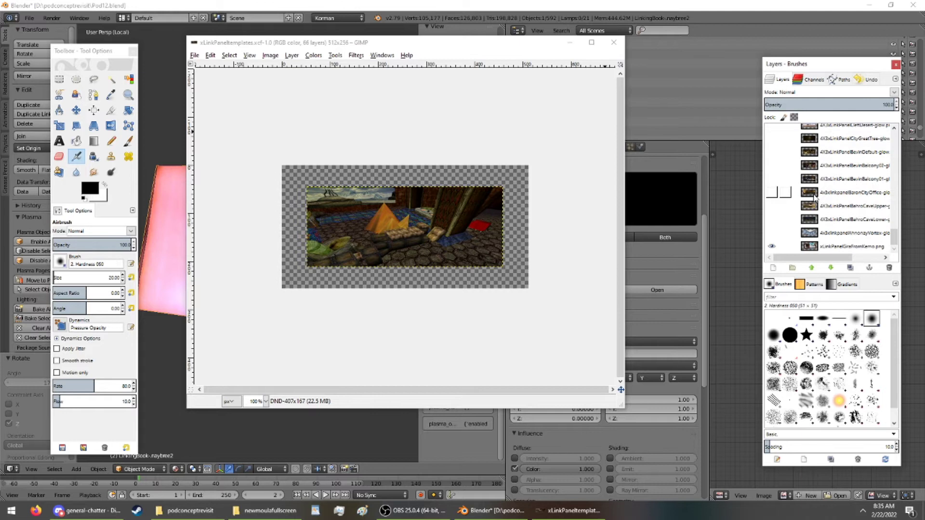
scroll(817, 211, "up", 5)
scroll(814, 210, "up", 5)
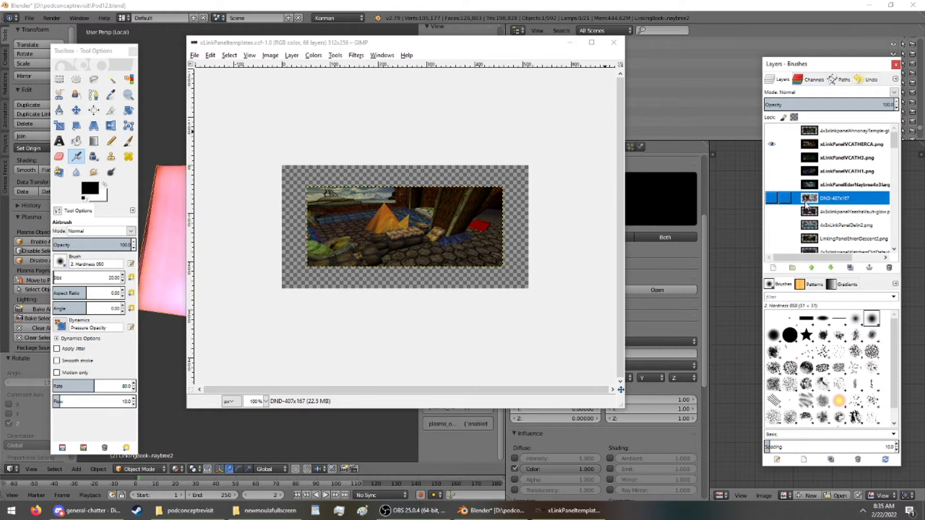
Show the DND-407x167 template layer and hide the xLinkPanelVCATHERCA.png layer.
left_click(772, 198)
left_click(771, 144)
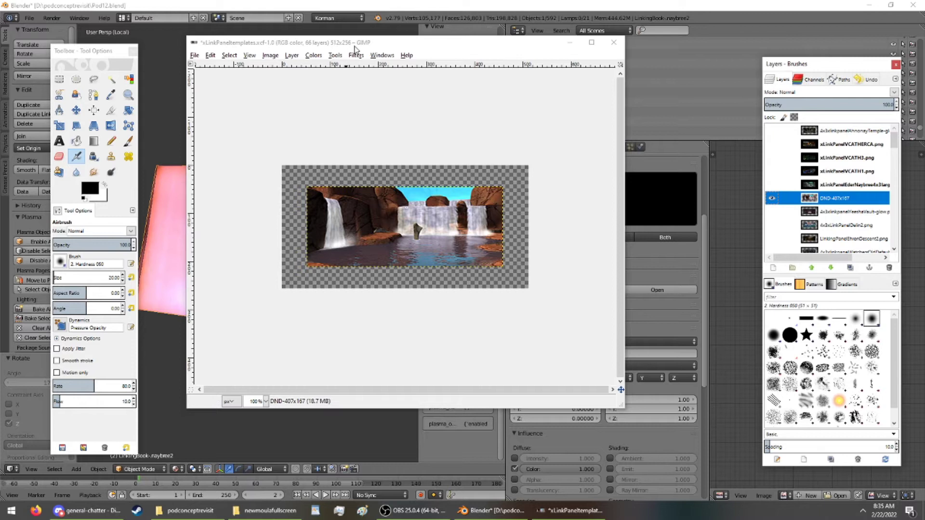
left_click(814, 202)
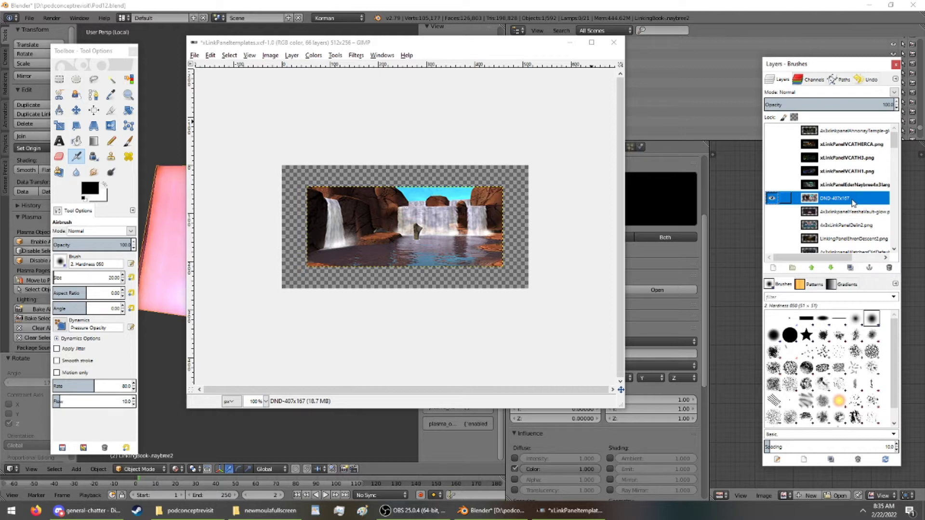
Add xlinkpanelEderNaybreeRiver2.png from the newmoulafullscreen folder as a layer and scale it to 407 px wide, matching the DND-407x167 template.
left_click(265, 510)
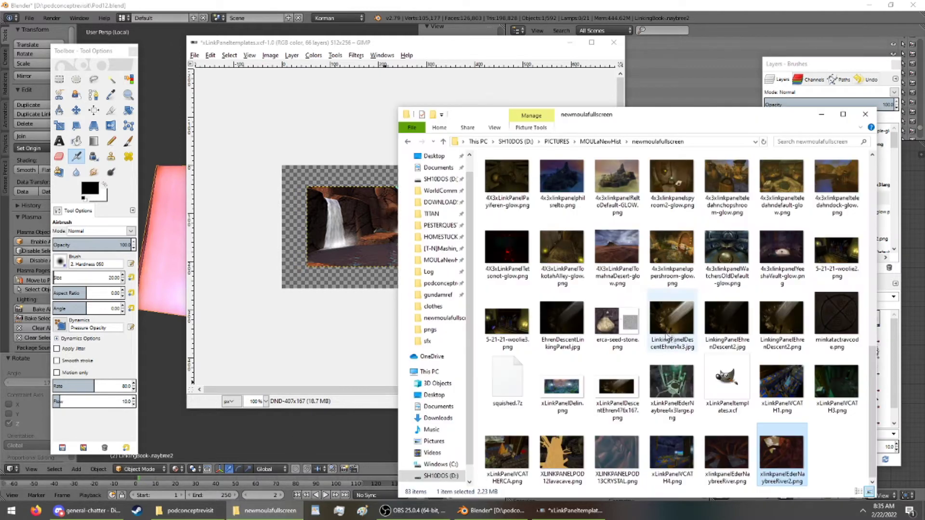
left_click_drag(780, 454, 390, 241)
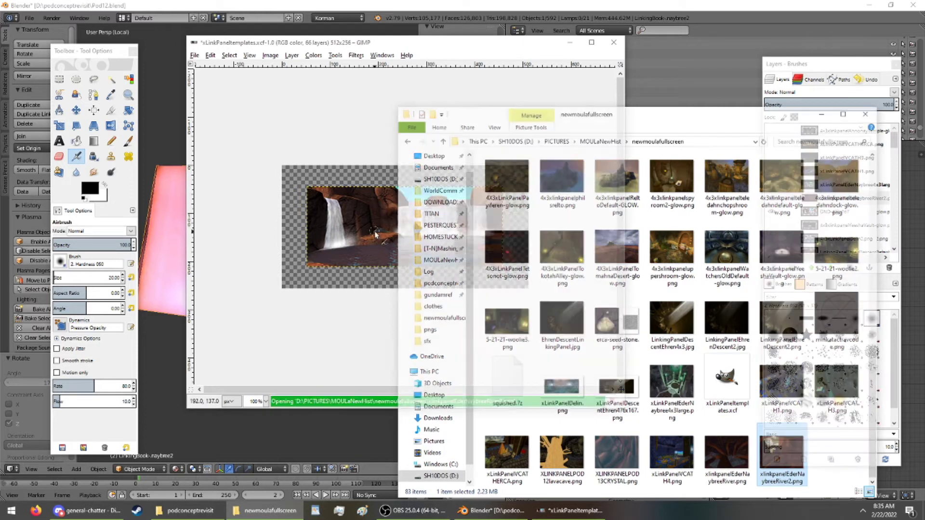
left_click(292, 55)
left_click(313, 206)
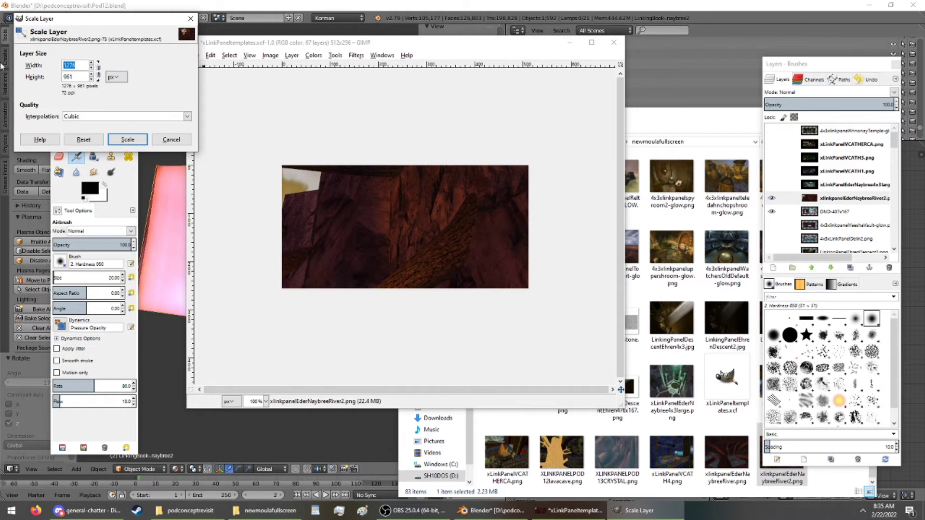
type("407")
key("Tab")
left_click(128, 139)
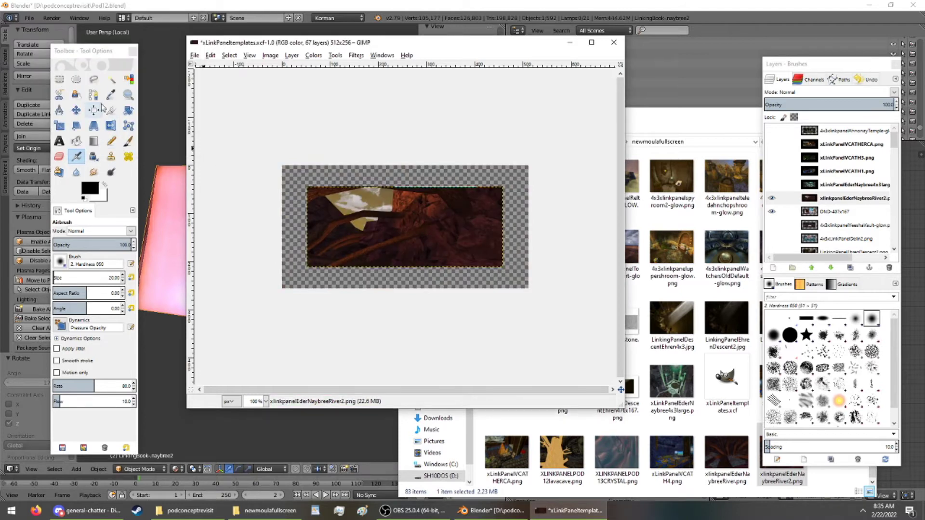
Nudge the xlinkpanelEderNaybreeRiver2.png layer into alignment over the DND-407x167 template layer.
left_click(128, 95)
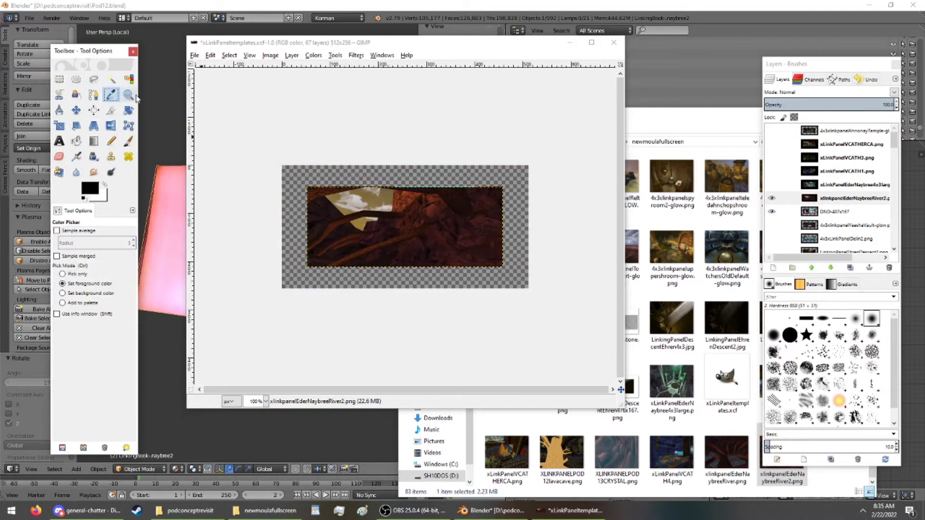
left_click(360, 155)
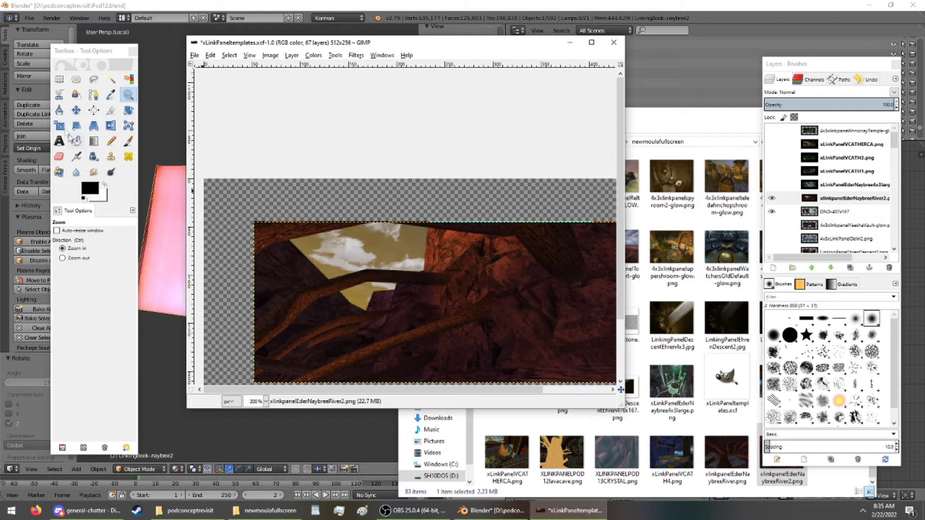
left_click(76, 112)
left_click_drag(281, 255, 282, 256)
scroll(381, 357, "down", 3)
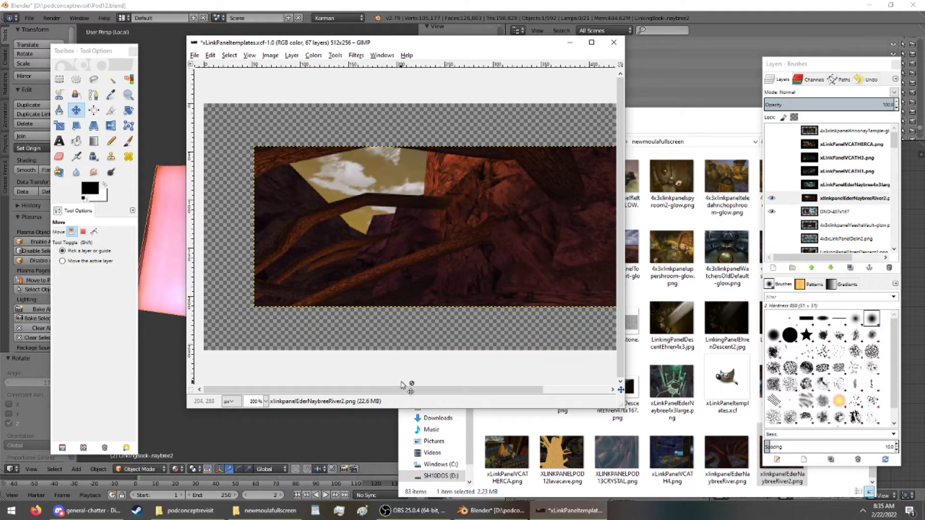
Check the right edge of the placed panel image and save xLinkPaneltemplates.xcf.
scroll(419, 394, "right", 1)
scroll(419, 394, "right", 3)
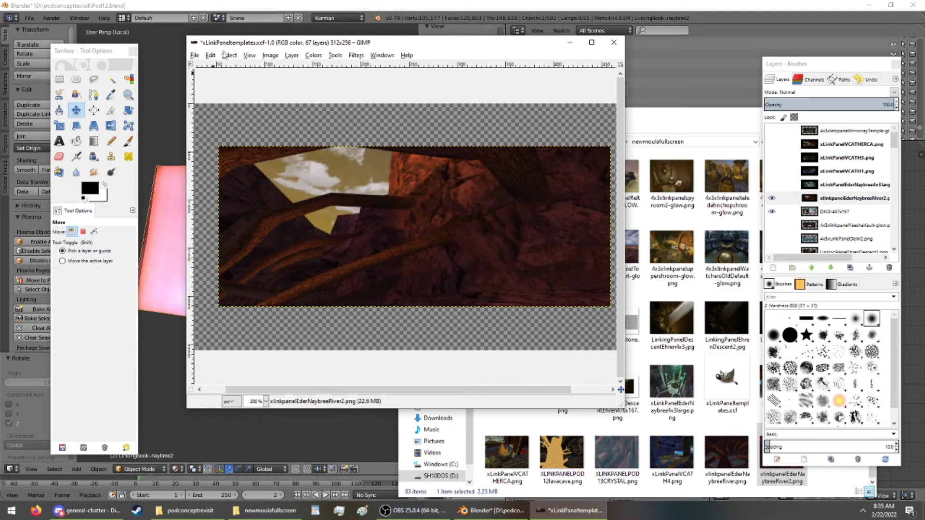
key("ctrl")
key("ctrl+s")
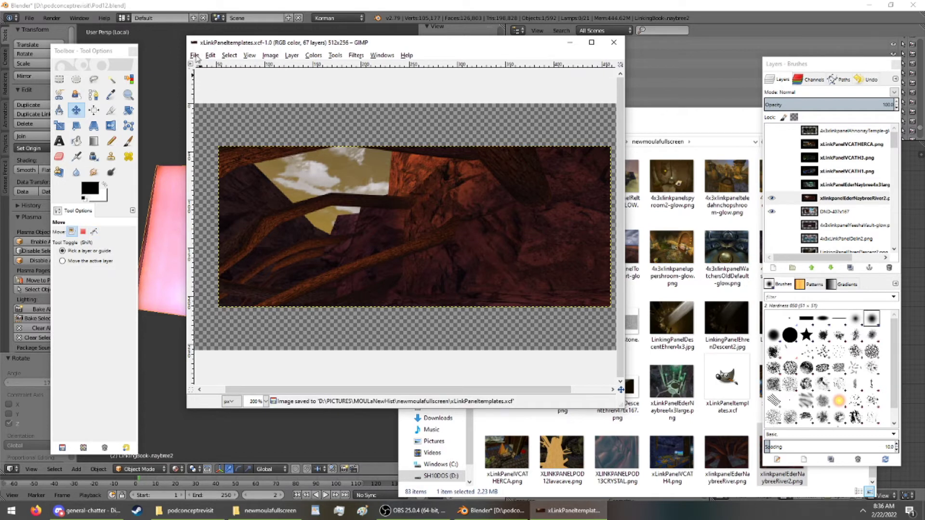
Export the linking panel image as xLinkPanelNaybree2.png in the newmoulafullscreen folder.
left_click(194, 55)
left_click(231, 185)
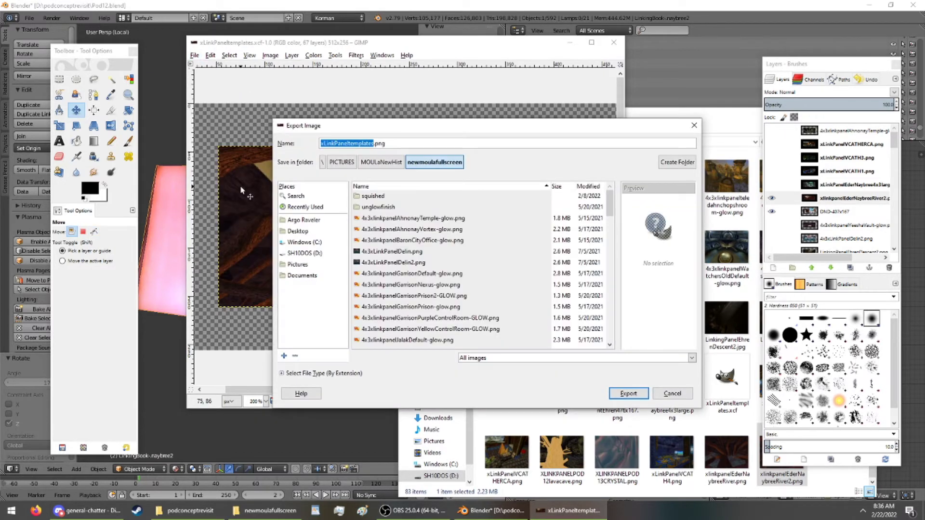
key("Right")
key("BackSpace")
key("BackSpace")
key("BackSpace")
key("BackSpace")
key("BackSpace")
key("BackSpace")
key("BackSpace")
key("BackSpace")
key("BackSpace")
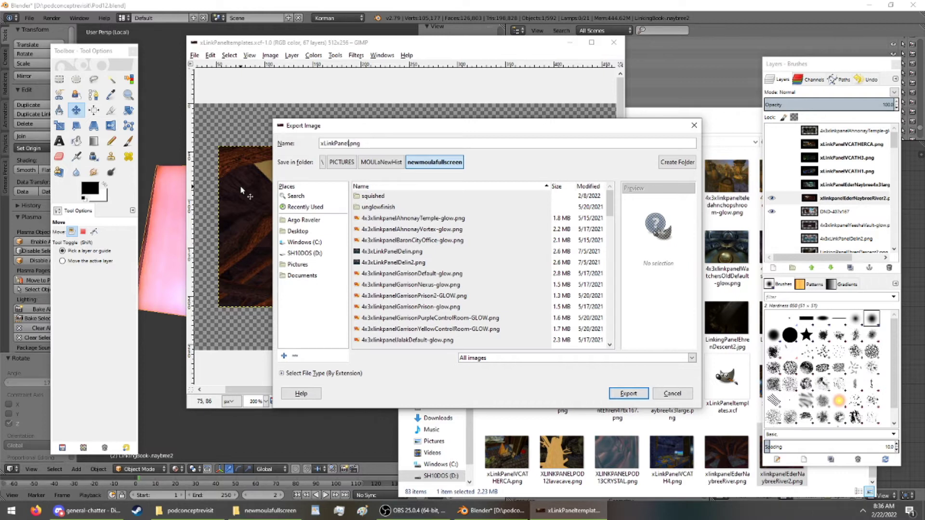
type("Naybree2")
key("Return")
key("Return")
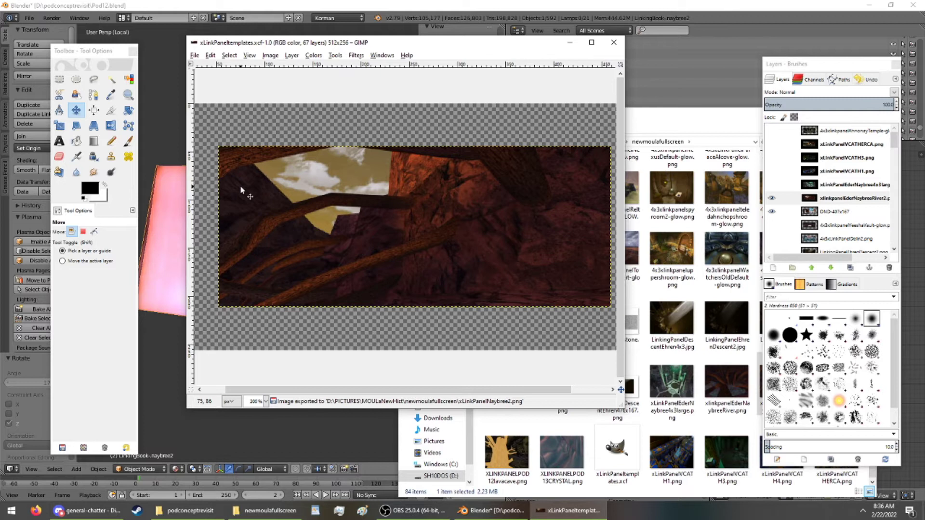
Close GIMP and put xLinkPanelNaybree2.png into the podconceptrevisit folder.
left_click(614, 43)
left_click(614, 43)
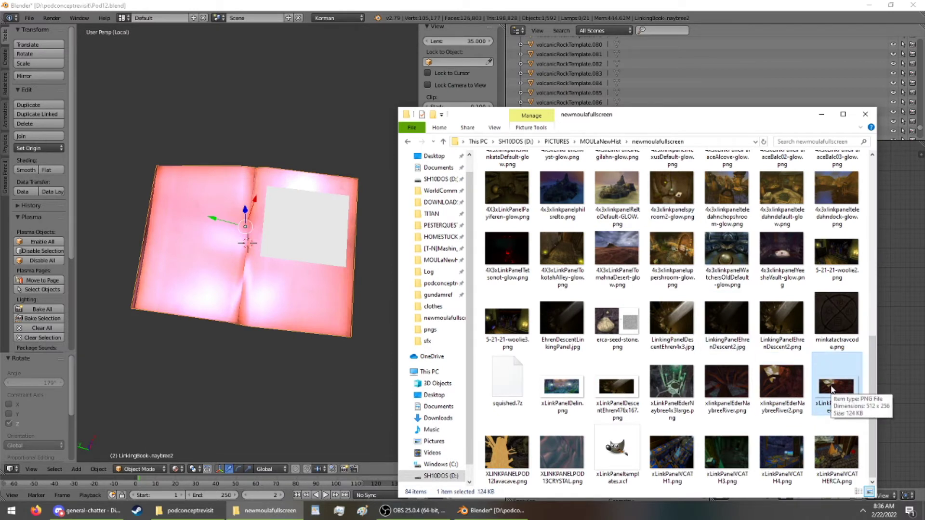
left_click(185, 511)
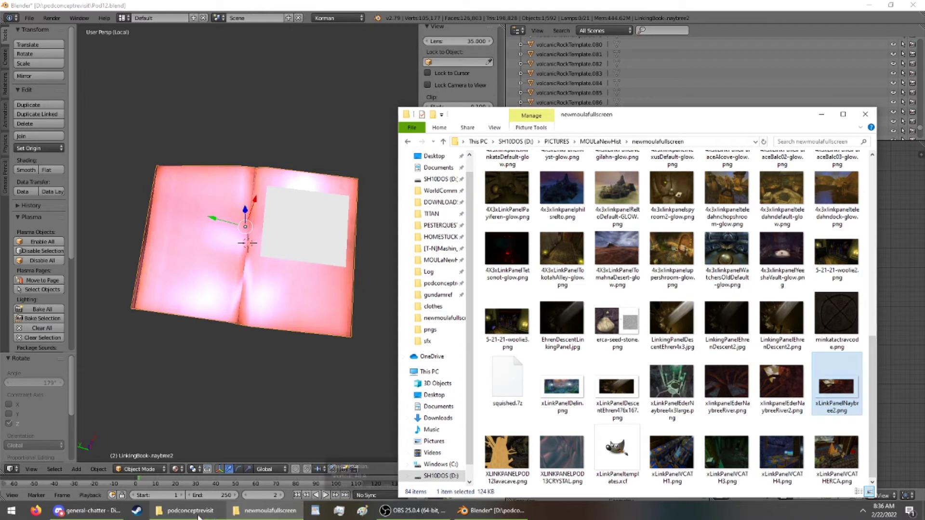
key("x")
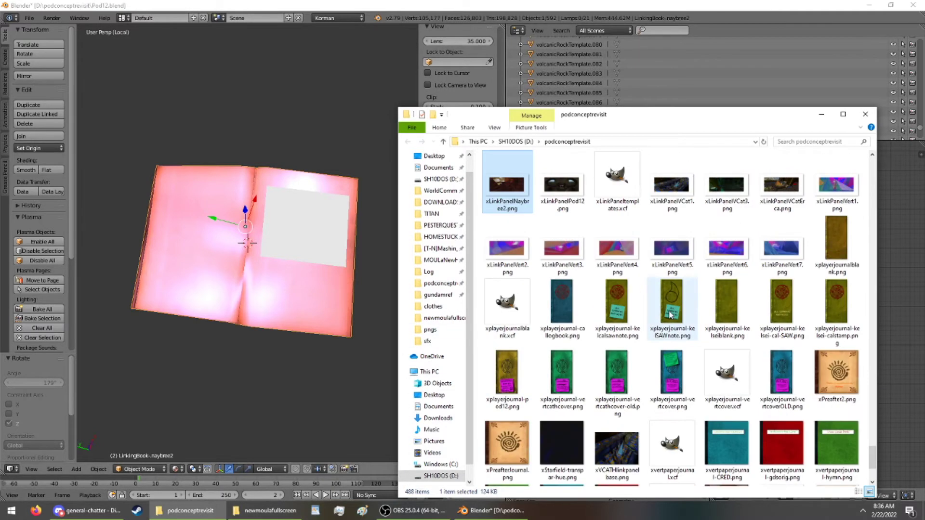
Switch to Blender and load xLinkPanelNaybree2.png from podconceptrevisit as the image of the book's linking panel texture.
left_click(367, 7)
left_click(668, 290)
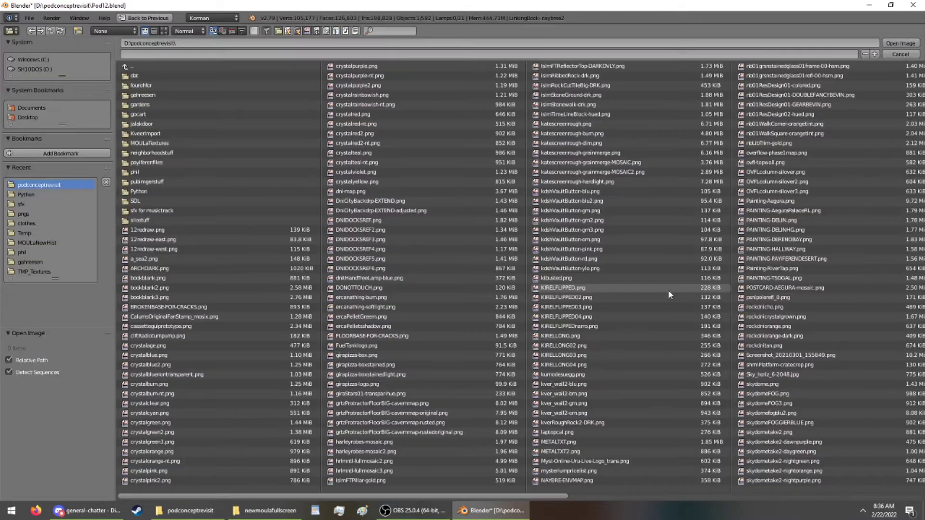
left_click_drag(399, 496, 752, 496)
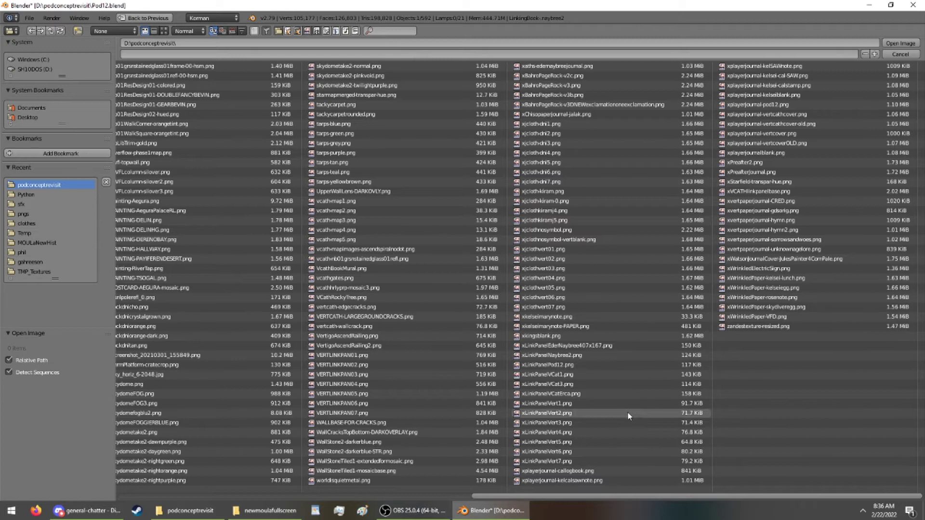
double_click(602, 357)
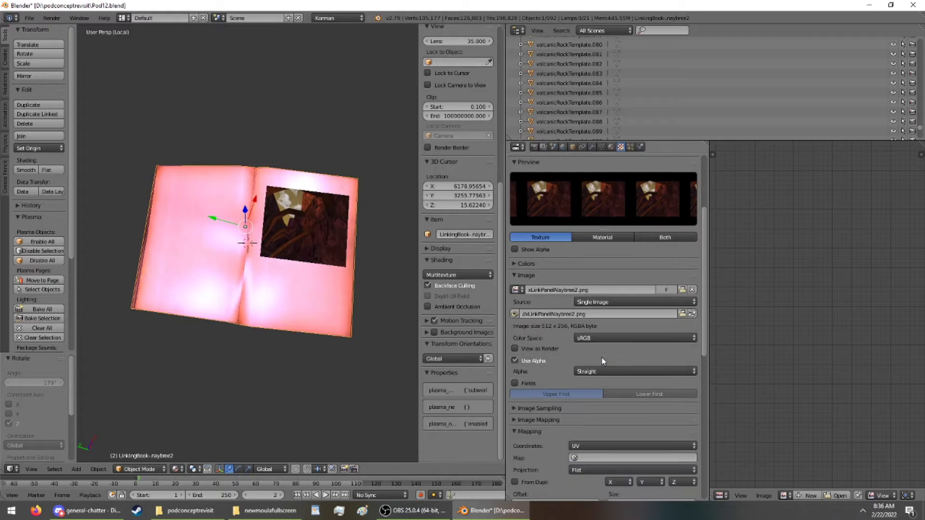
Turn the linking book over and, in Edit Mode, select its cover and spine faces.
middle_click_drag(324, 226, 409, 76)
scroll(337, 224, "up", 3)
key("Tab")
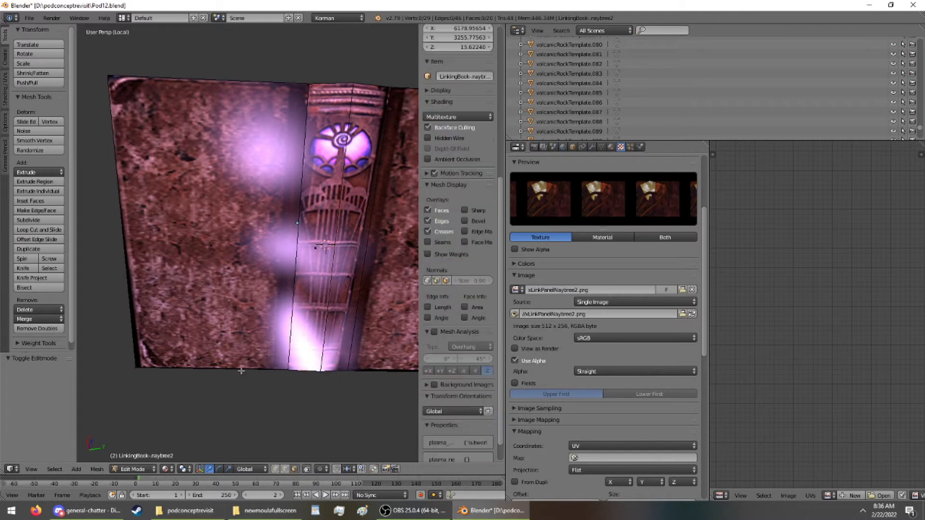
left_click(207, 226)
left_click(337, 159, "ctrl")
scroll(746, 341, "down", 5)
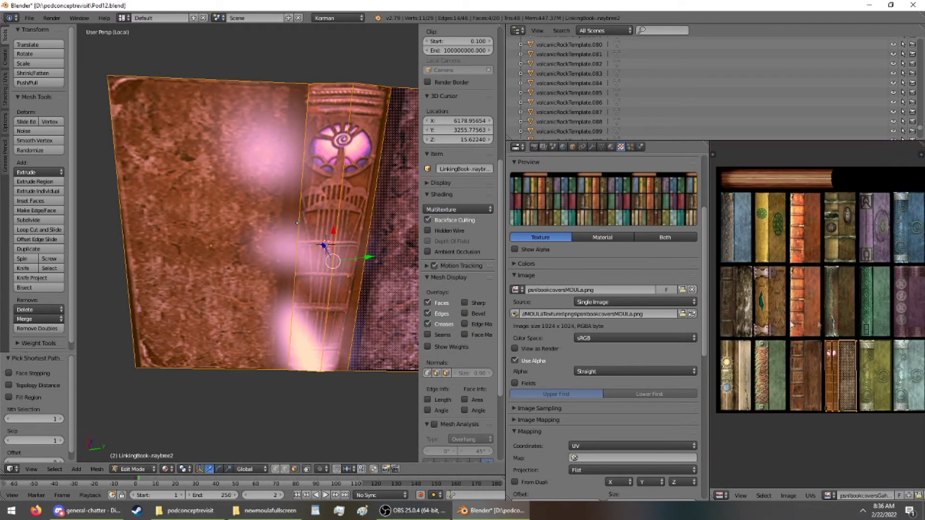
Enlarge the UV editor and frame the book covers texture with the selected faces' UVs.
scroll(784, 340, "down", 4)
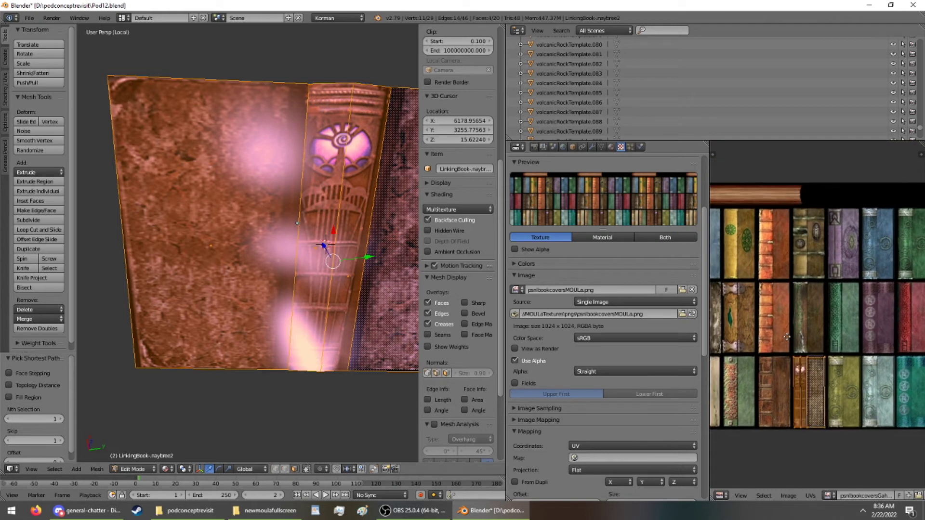
scroll(839, 362, "up", 2)
scroll(771, 337, "down", 2)
left_click_drag(709, 297, 621, 296)
scroll(794, 380, "up", 2)
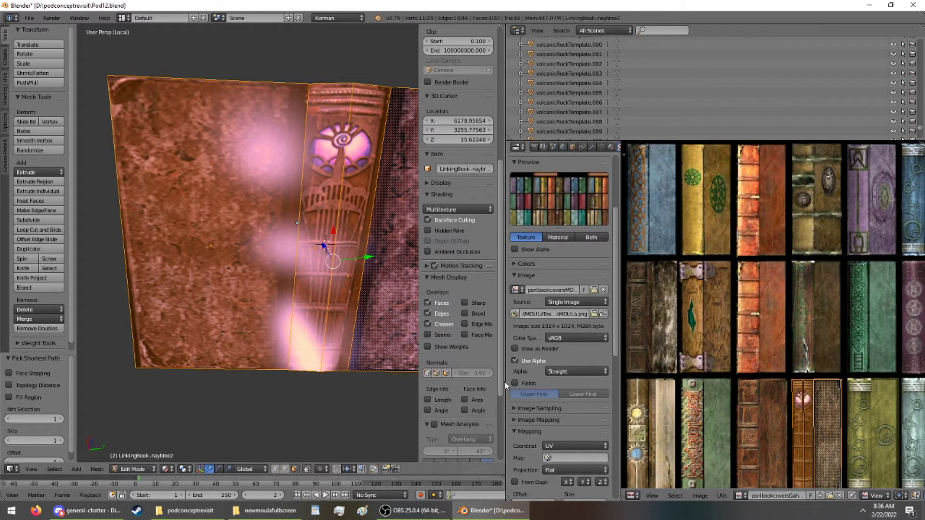
left_click_drag(504, 366, 406, 365)
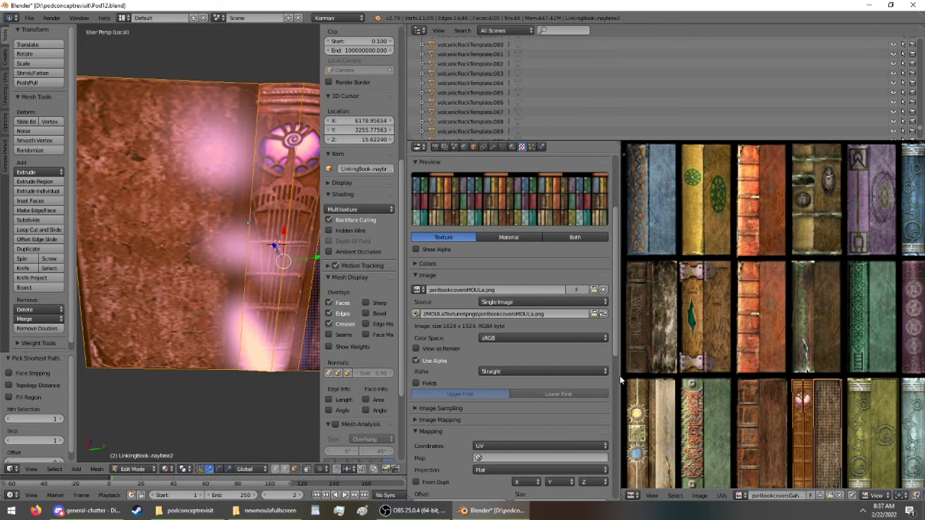
left_click_drag(619, 375, 532, 368)
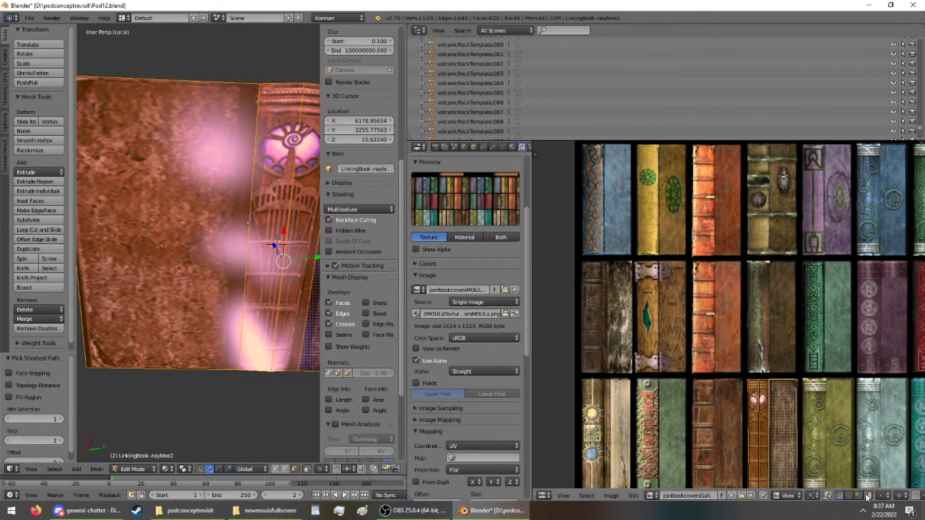
Move the spine and cover UV islands onto the blue book with the orange lattice spine.
key("g")
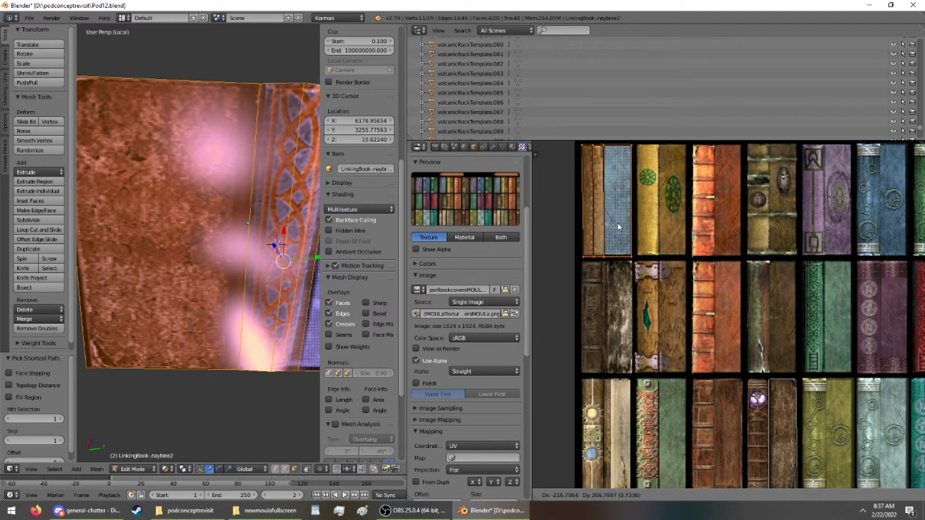
left_click(618, 223)
key("ctrl+z")
key("g")
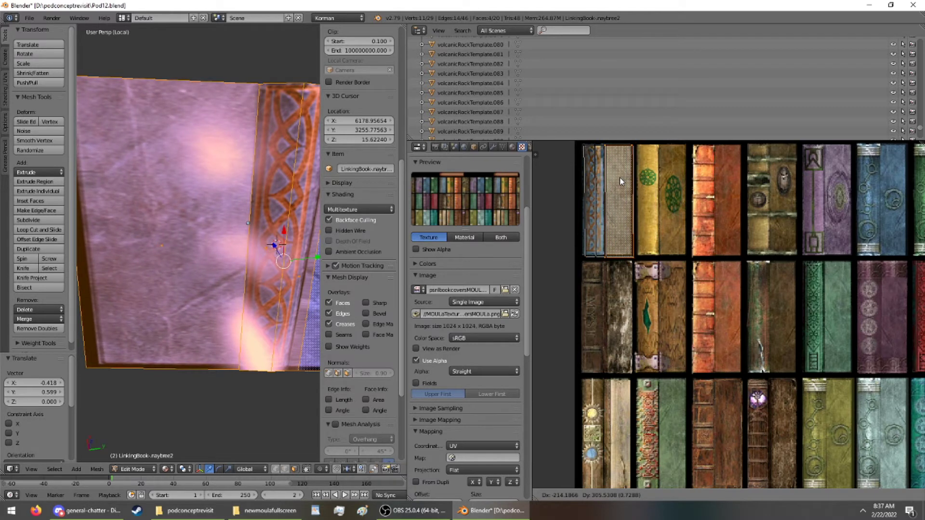
left_click(621, 182)
Nudge the cover and spine UV islands to line up with the edges of the blue book in the texture.
middle_click_drag(270, 243, 208, 240)
scroll(733, 282, "up", 6)
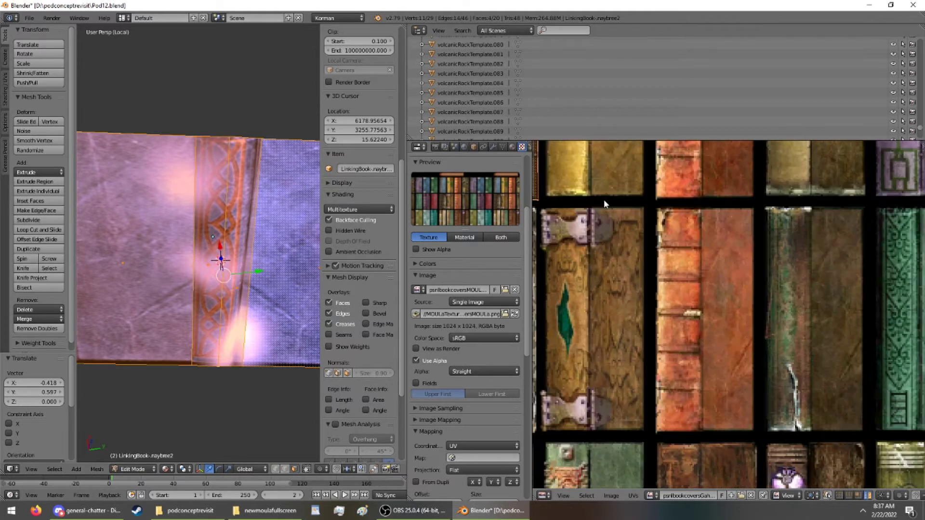
key("g")
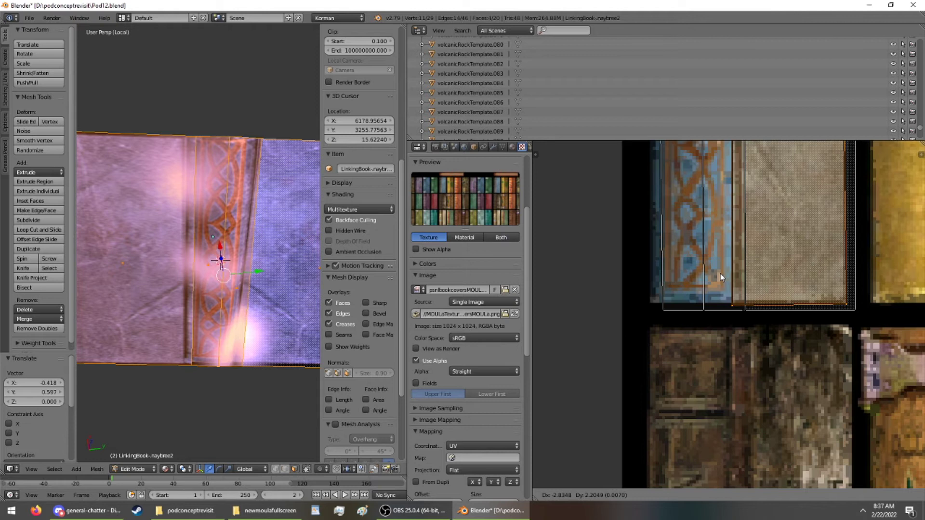
left_click(719, 269)
key("g")
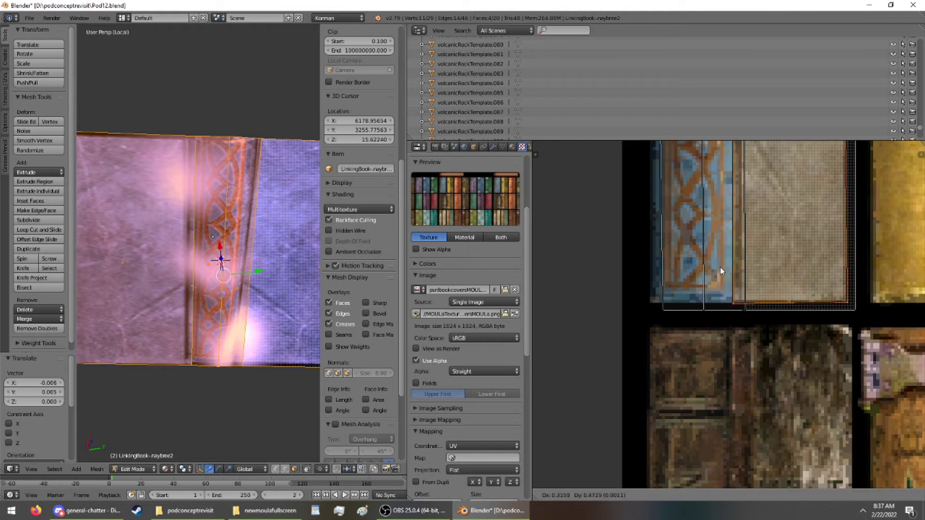
left_click(720, 268)
key("g")
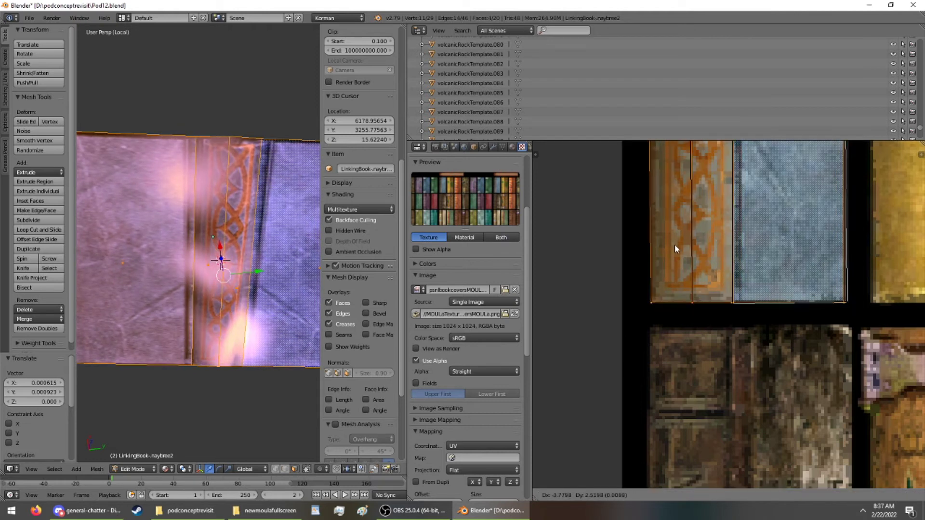
left_click(677, 246)
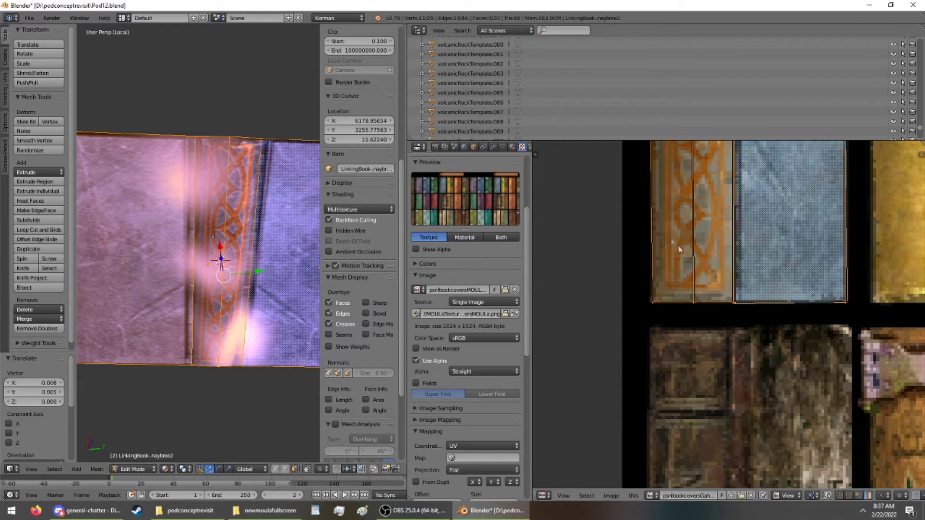
Leave Edit Mode and local view on the linking book, and widen the 3D view again.
middle_click_drag(206, 209, 236, 270)
key("Tab")
key("KP_Divide")
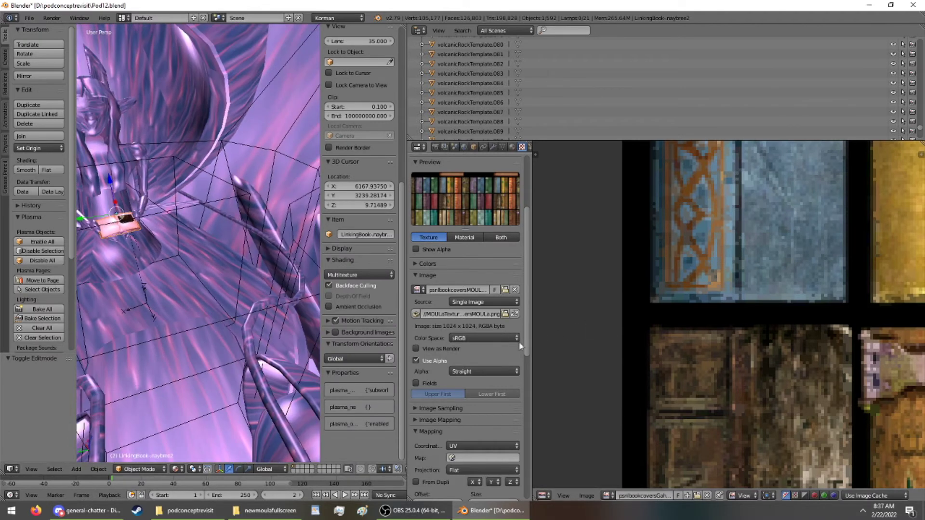
left_click_drag(533, 341, 742, 341)
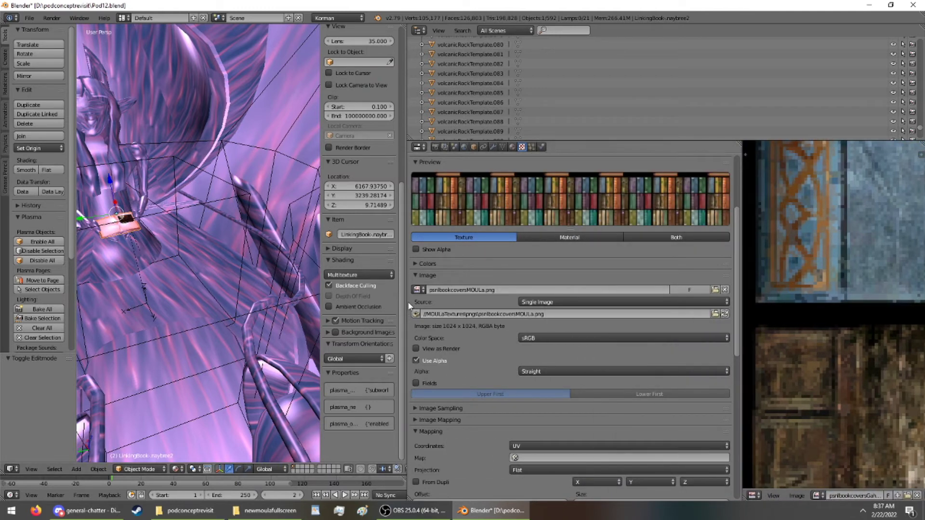
left_click_drag(407, 306, 561, 306)
Select the linkspikes.001 spike and inspect its Plasma modifiers and material settings.
middle_click_drag(366, 289, 262, 52)
middle_click_drag(293, 230, 286, 242)
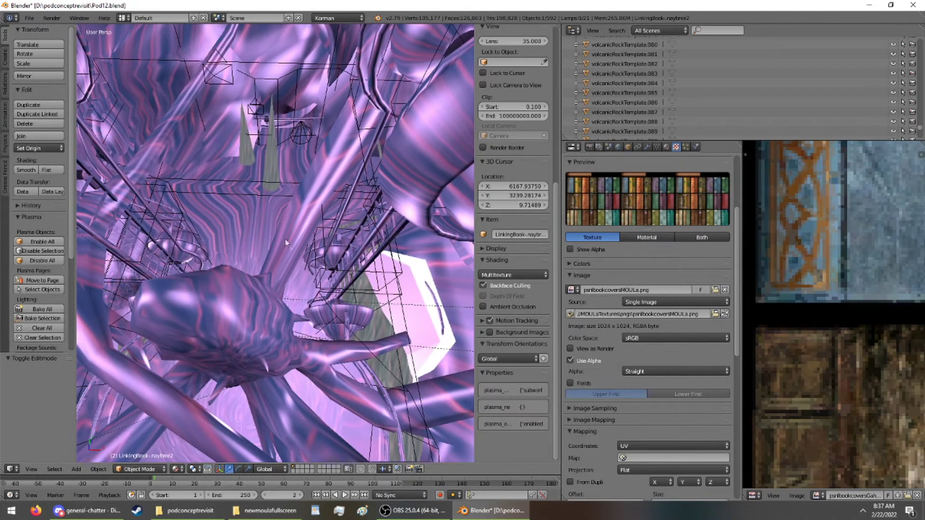
right_click(274, 161)
left_click(696, 146)
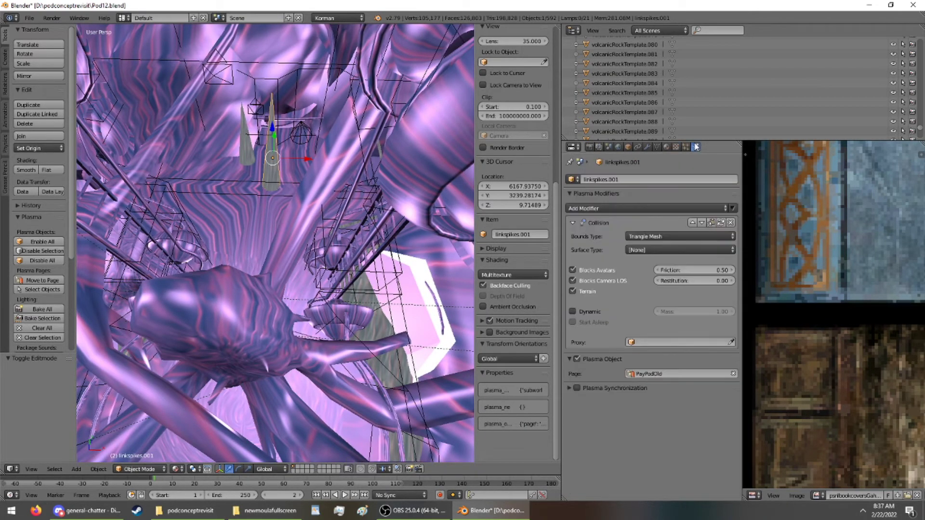
left_click(664, 147)
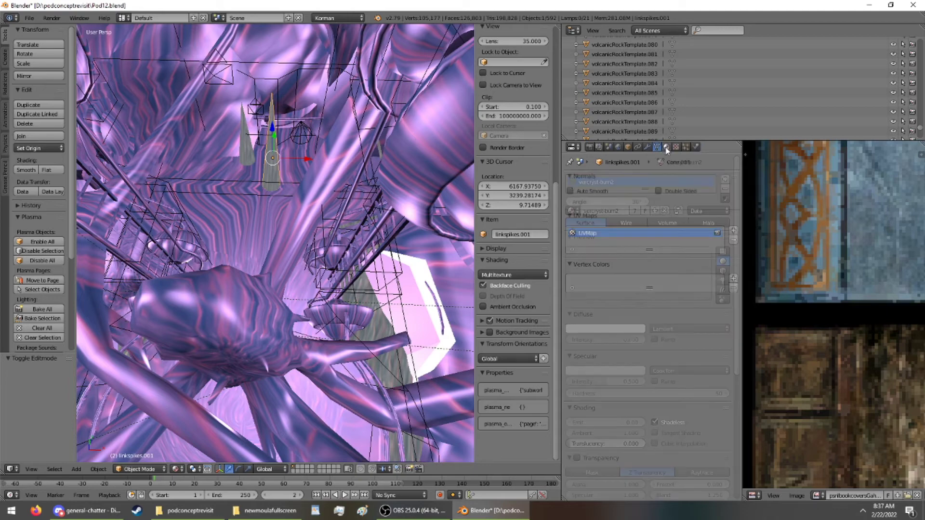
Duplicate the glowlamp-bake.002 sun lamp outside the pod, place the copy on another side and rotate it -93.5° about Z.
middle_click_drag(308, 126, 222, 184)
scroll(212, 169, "up", 2)
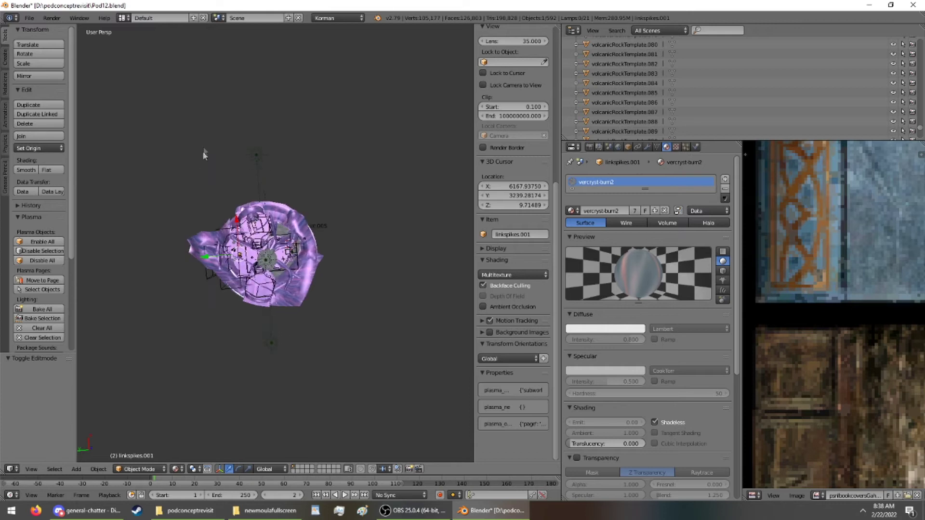
scroll(132, 132, "up", 5)
scroll(222, 230, "down", 5)
middle_click_drag(222, 230, 350, 228)
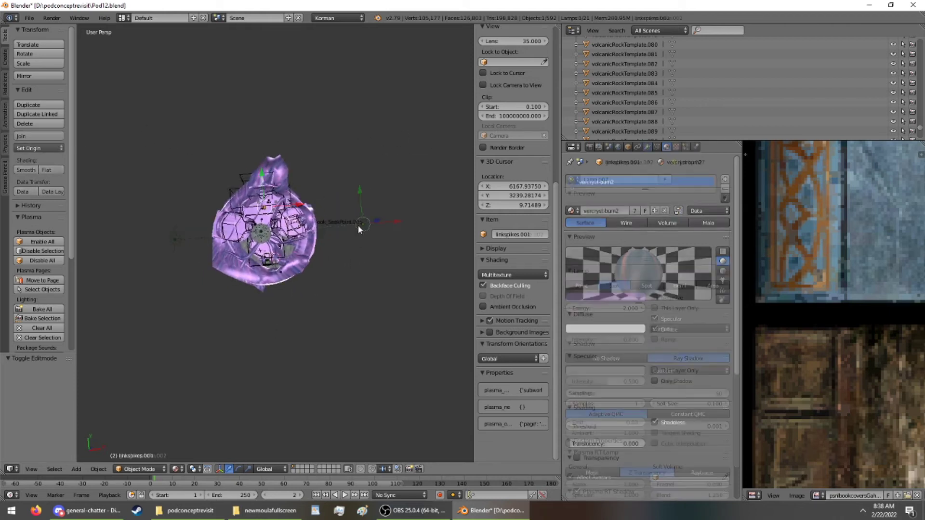
right_click(359, 224)
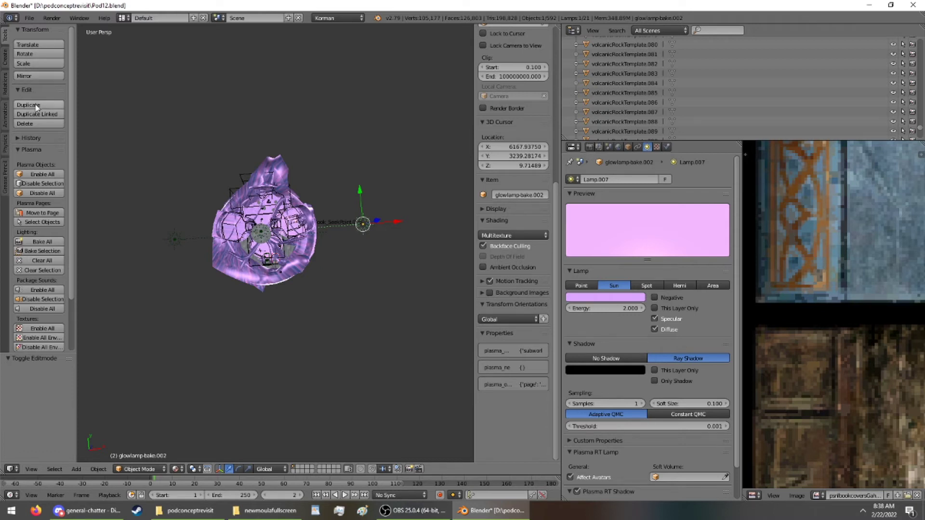
key("shift+d")
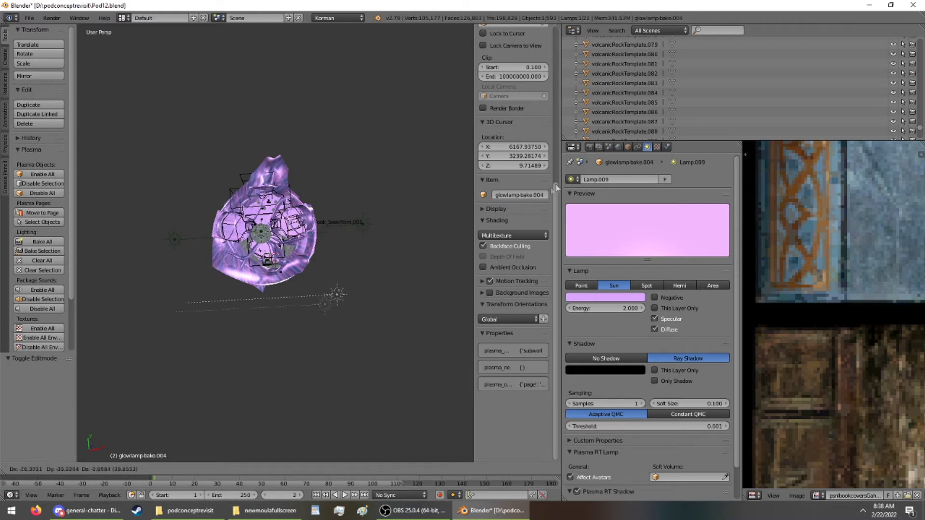
left_click(496, 200)
key("r")
key("z")
left_click(306, 435)
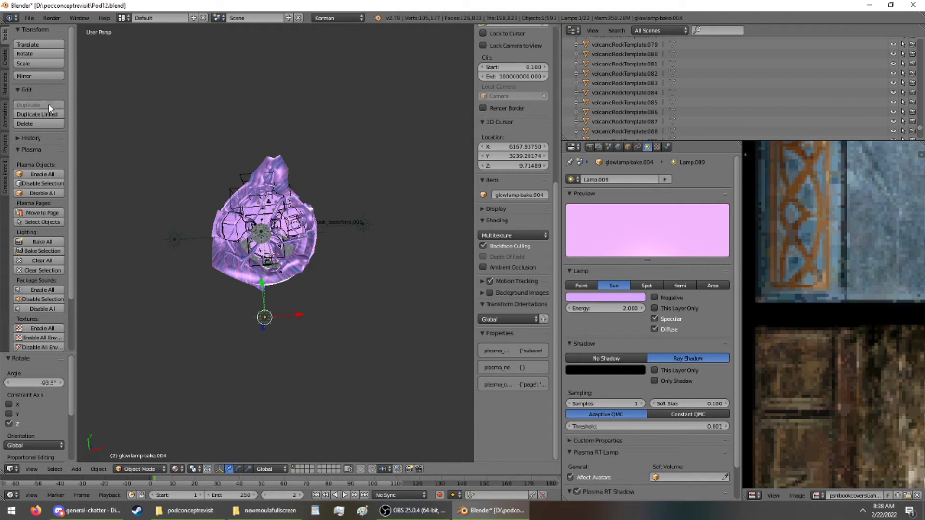
Duplicate the glowlamp-bake.004 sun lamp, place the copy on the opposite side of the pod and rotate it -179° about Z.
key("shift+d")
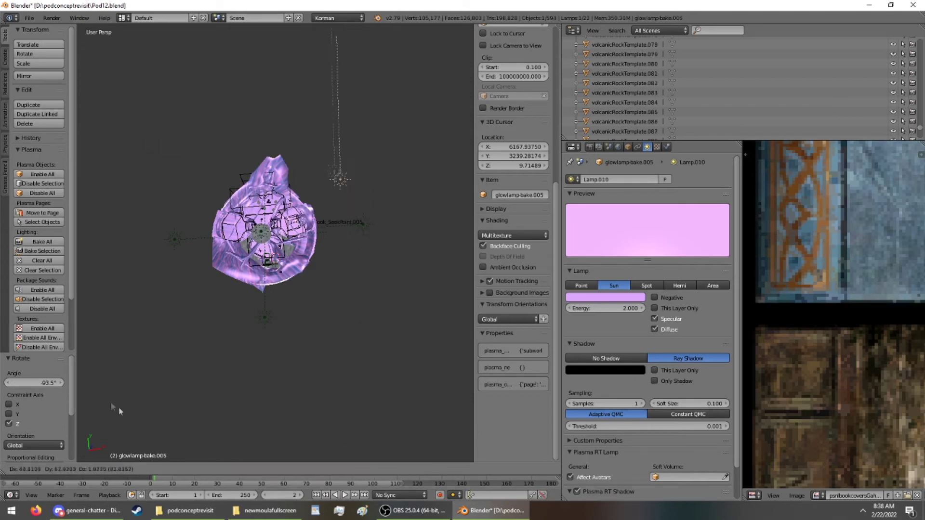
left_click(53, 383)
middle_click_drag(142, 295, 248, 283)
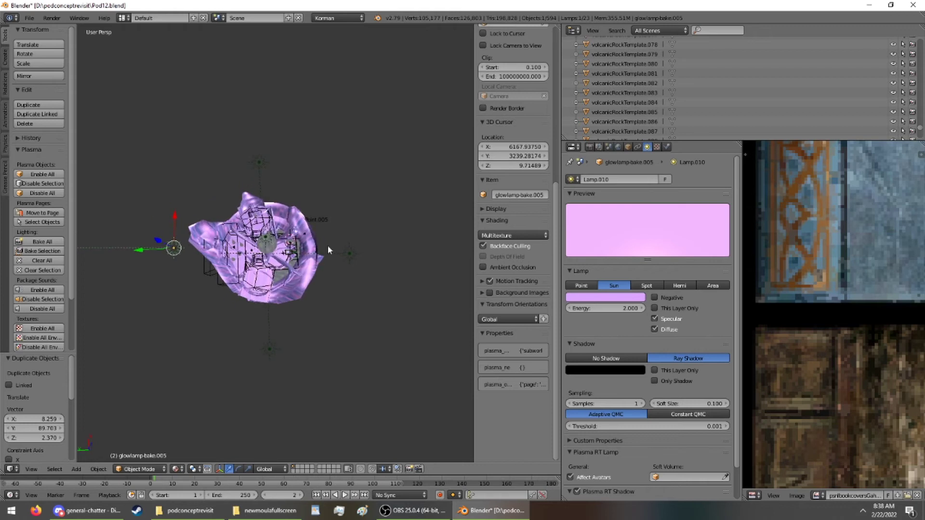
key("r")
key("z")
left_click(366, 258)
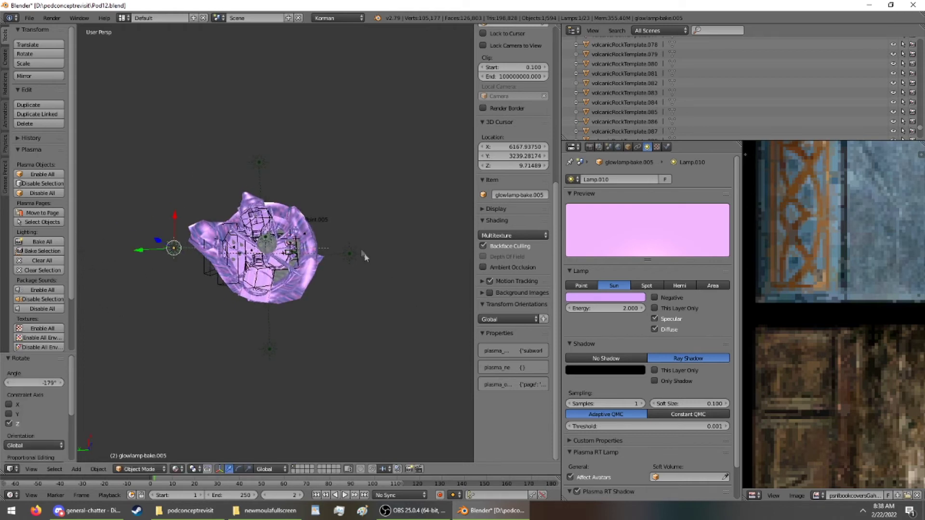
Assign the 12_-_Default.001 material to the Rail16 railing inside the pod.
scroll(363, 254, "up", 10)
middle_click_drag(276, 169, 337, 149)
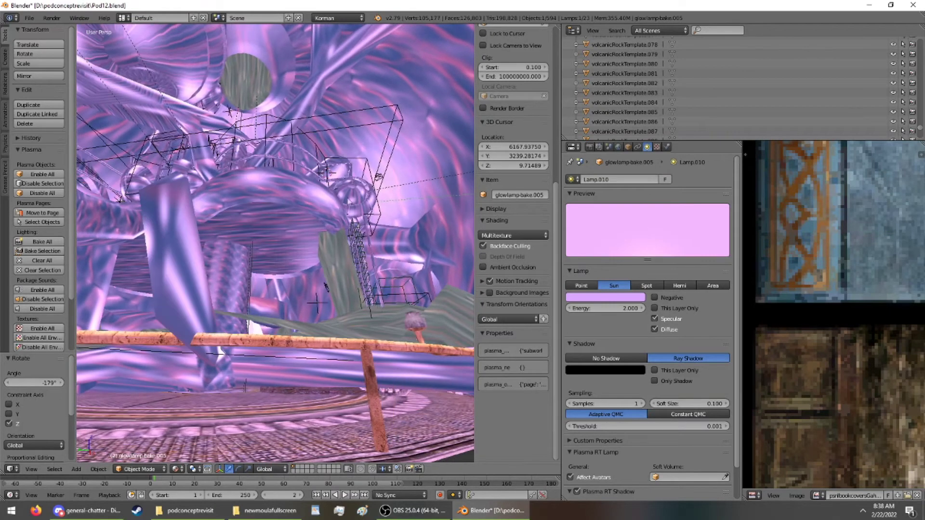
right_click(270, 207)
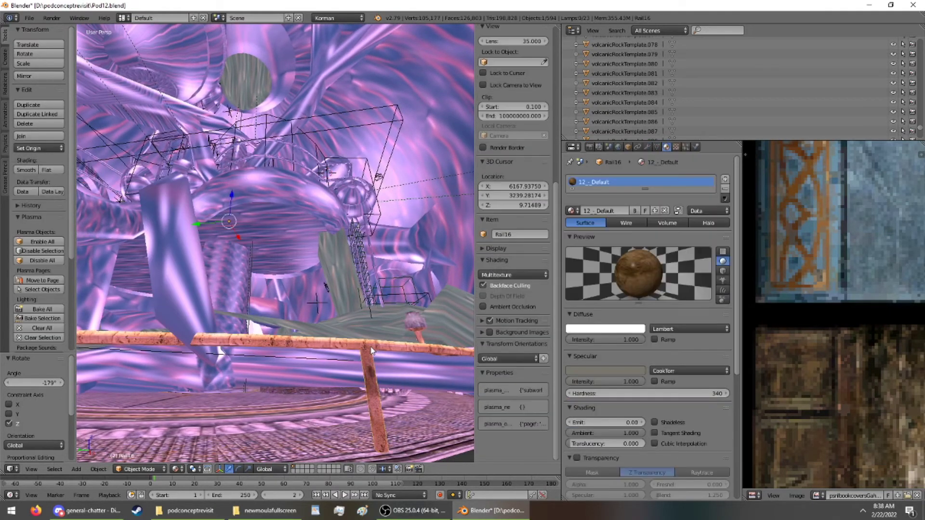
left_click(570, 211)
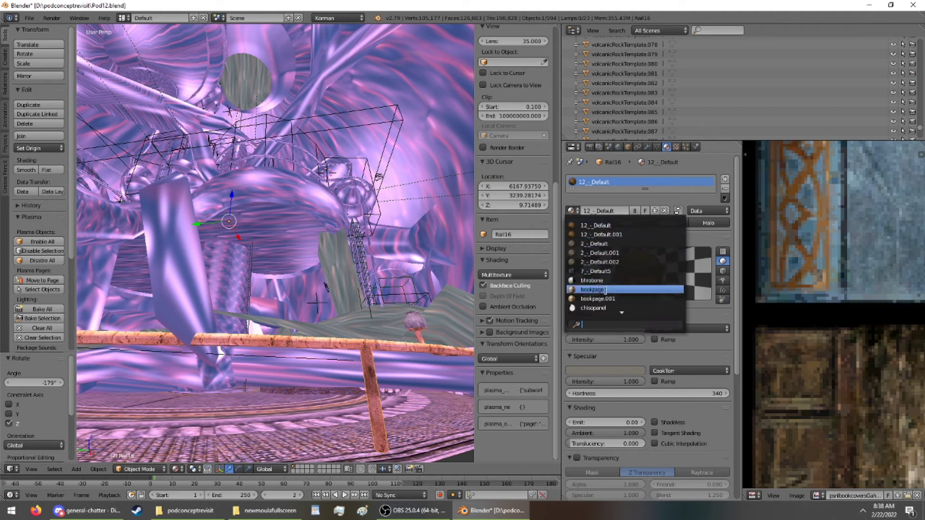
left_click(612, 234)
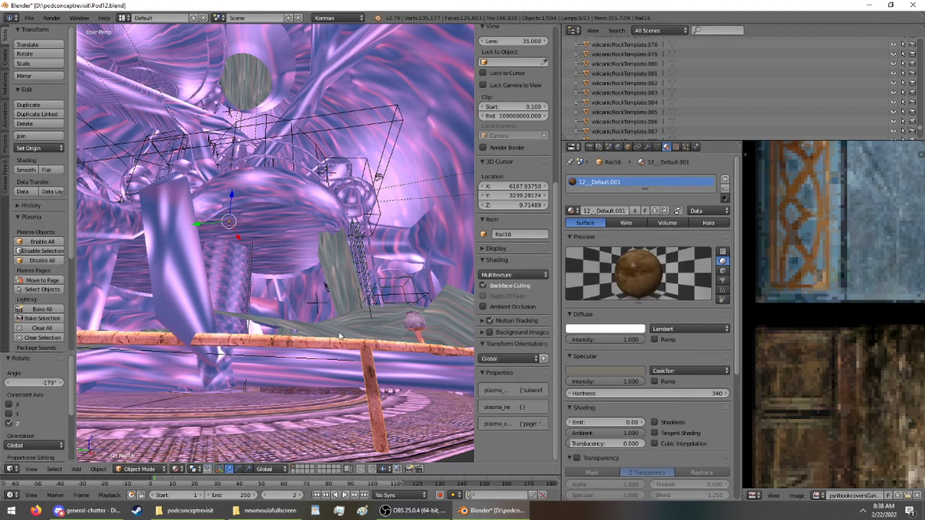
Switch the Rail12 railing's material to 12_-_Default.001.
scroll(580, 308, "down", 5)
scroll(581, 311, "up", 5)
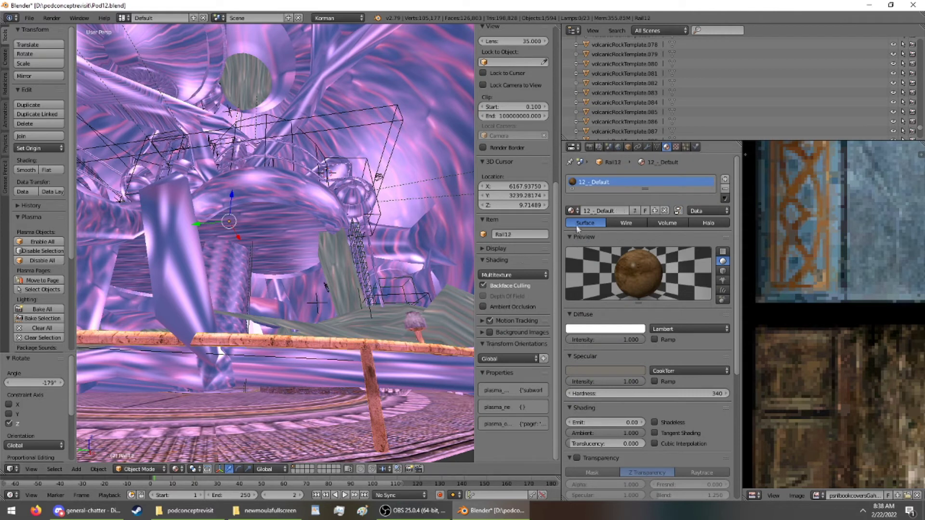
left_click(571, 210)
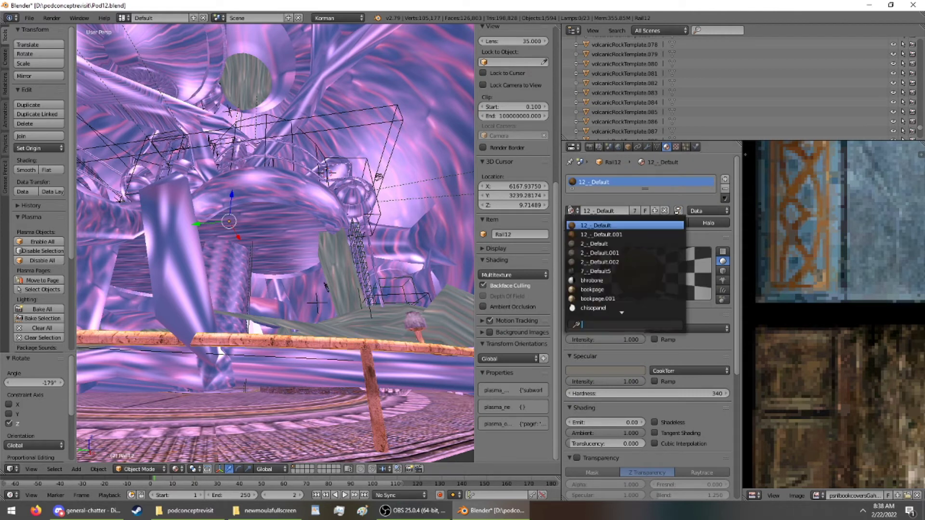
left_click(613, 235)
Give the Rail14 railing post the 12_-_Default.001 material.
scroll(326, 259, "up", 5)
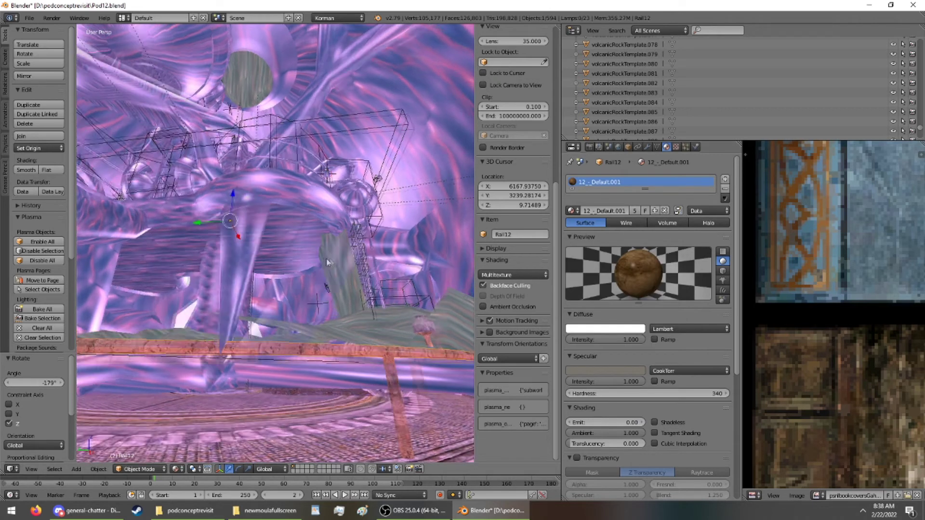
scroll(333, 255, "up", 3)
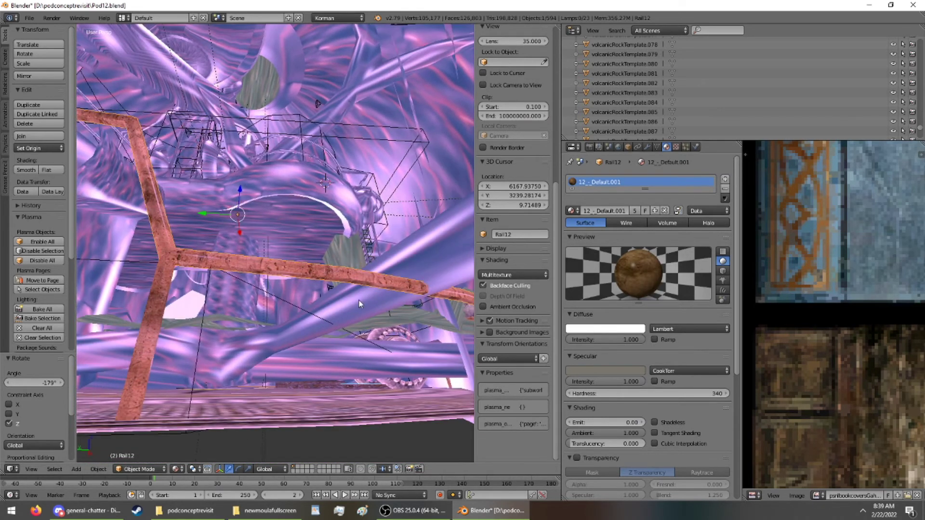
right_click(154, 316)
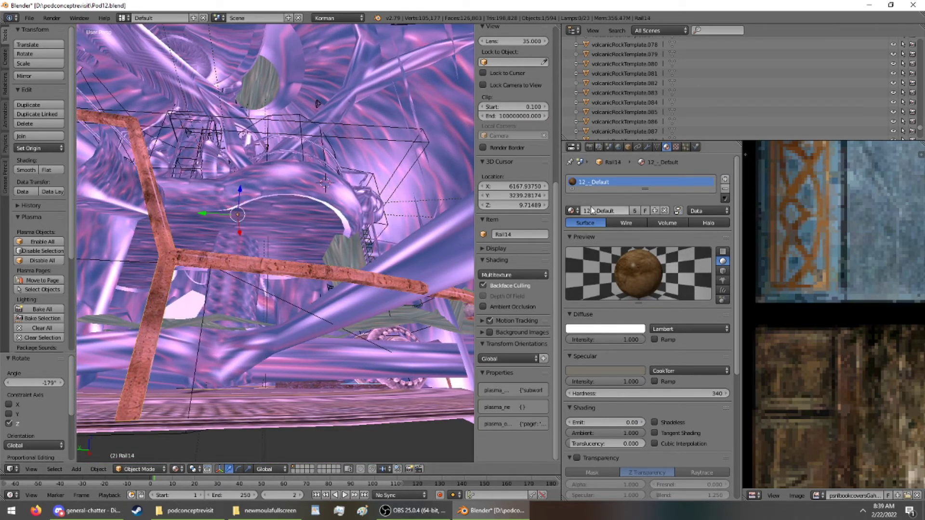
left_click(574, 210)
left_click(608, 238)
Replace the material of the Line04 hook beneath the railing with 12_-_Default.001.
middle_click_drag(464, 241, 200, 236)
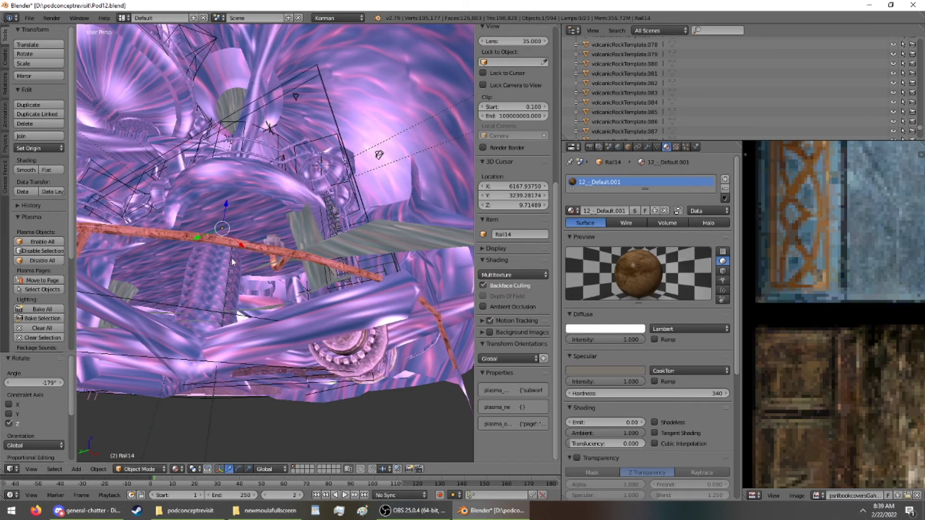
scroll(232, 261, "up", 3)
right_click(293, 306)
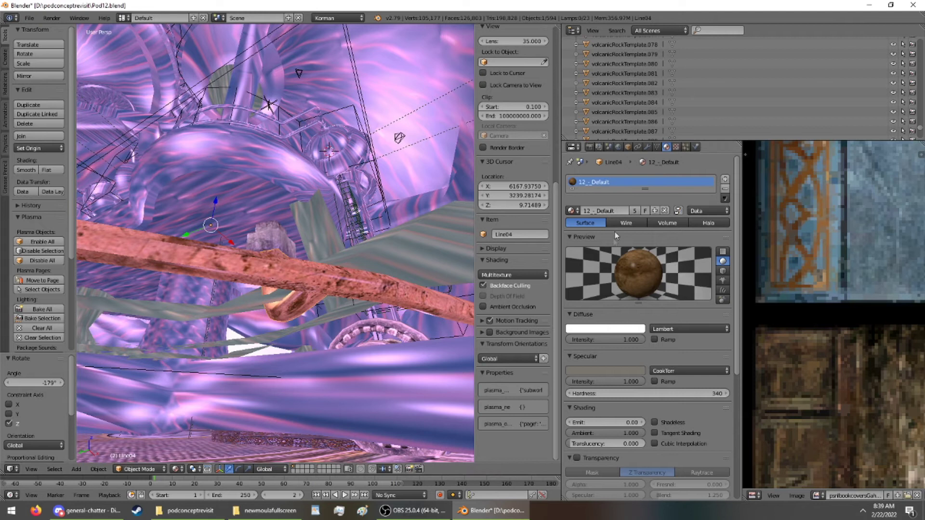
left_click(571, 212)
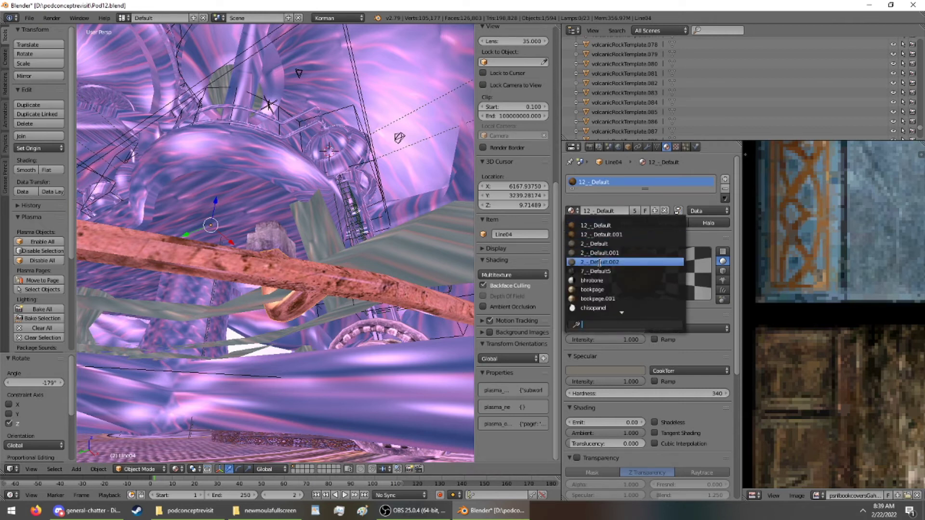
left_click(603, 234)
Assign the Walls0.001 material to the LightSwitchBase04 object behind the railing.
right_click(266, 237)
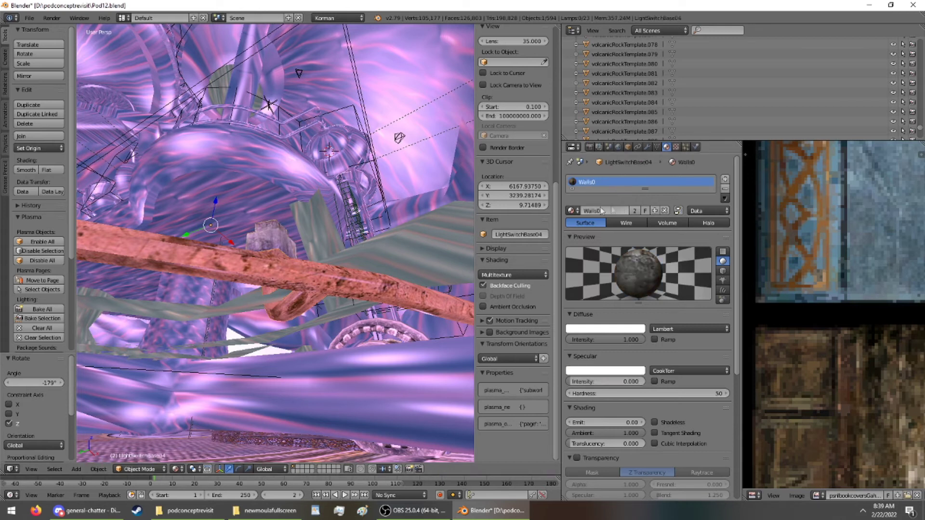
left_click(572, 210)
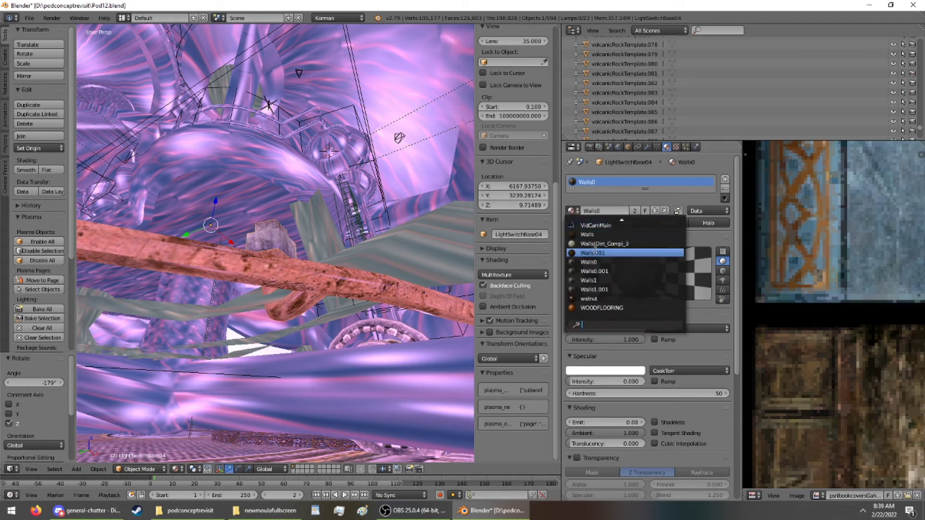
left_click(597, 271)
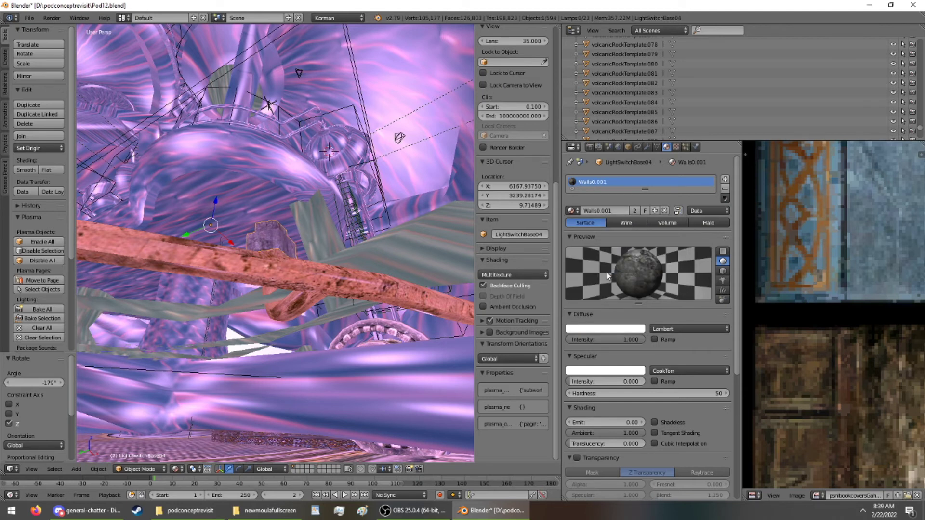
Assign the 12_-_Default.001 material to the Rail17 and Rail15 railing pieces.
middle_click_drag(439, 250, 357, 220)
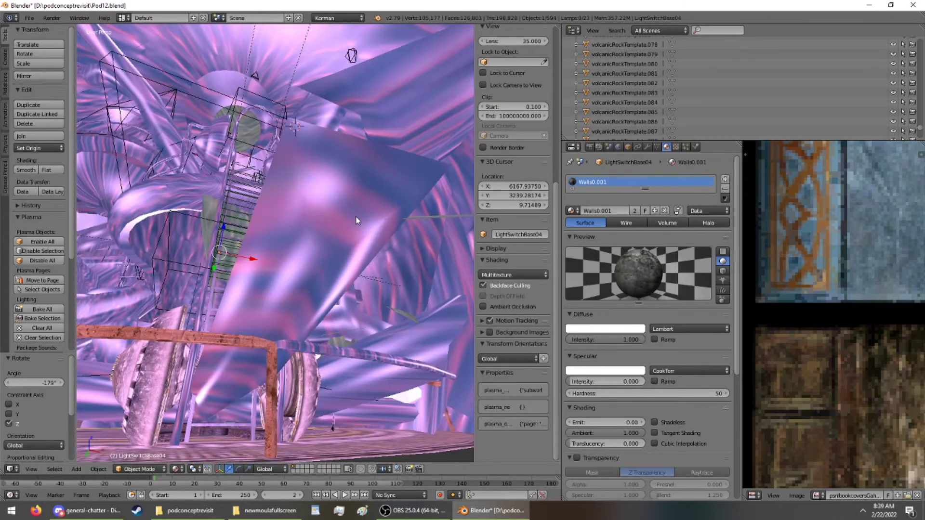
right_click(268, 366)
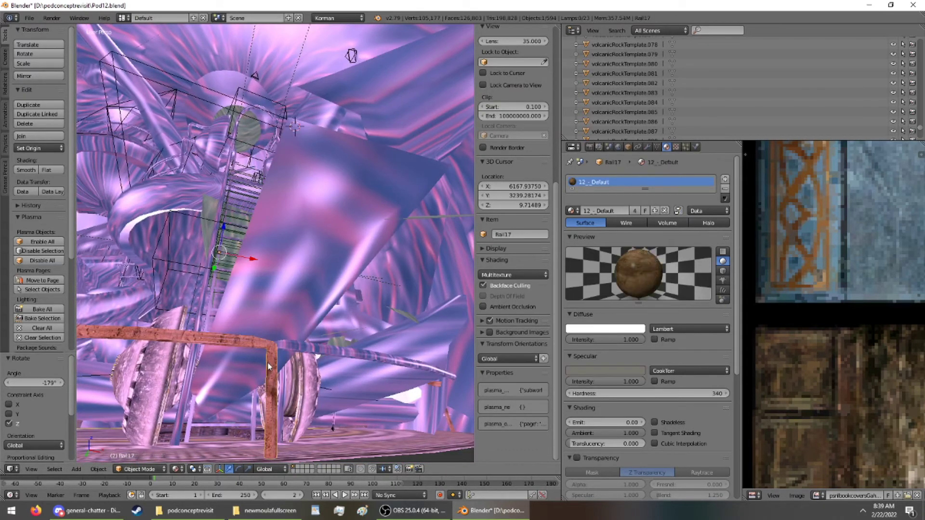
left_click(570, 211)
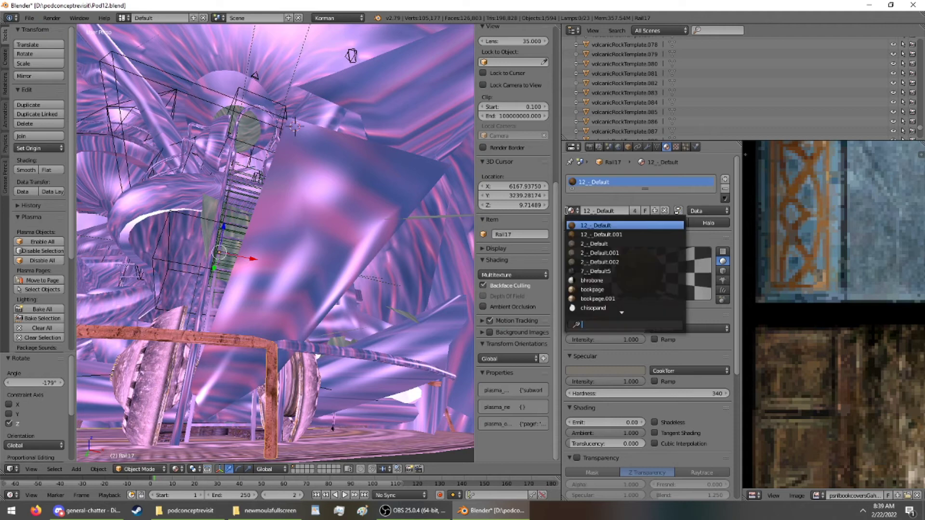
left_click(598, 234)
middle_click_drag(332, 250, 232, 229)
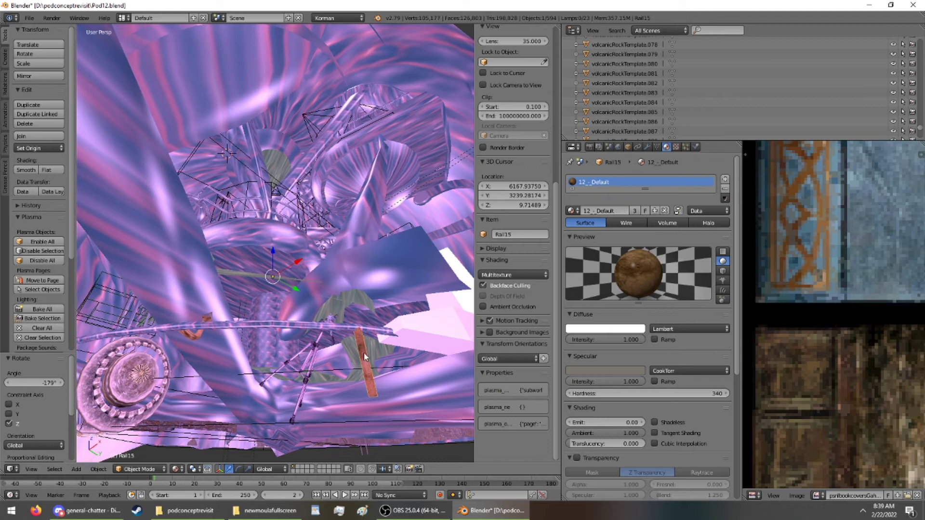
left_click(569, 212)
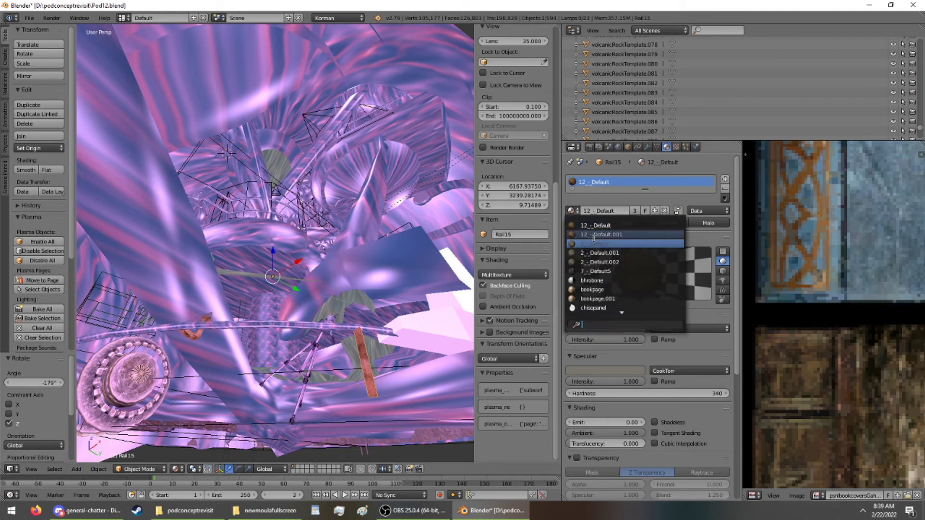
left_click(593, 235)
Set the speakercollision object's maximum draw type to Wire and enable its Wire display option.
middle_click_drag(333, 232, 296, 228)
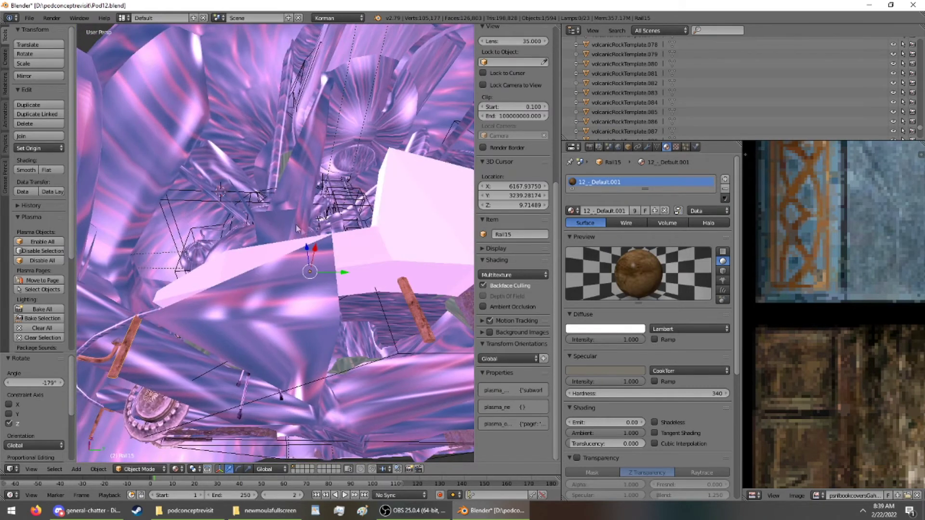
right_click(385, 226)
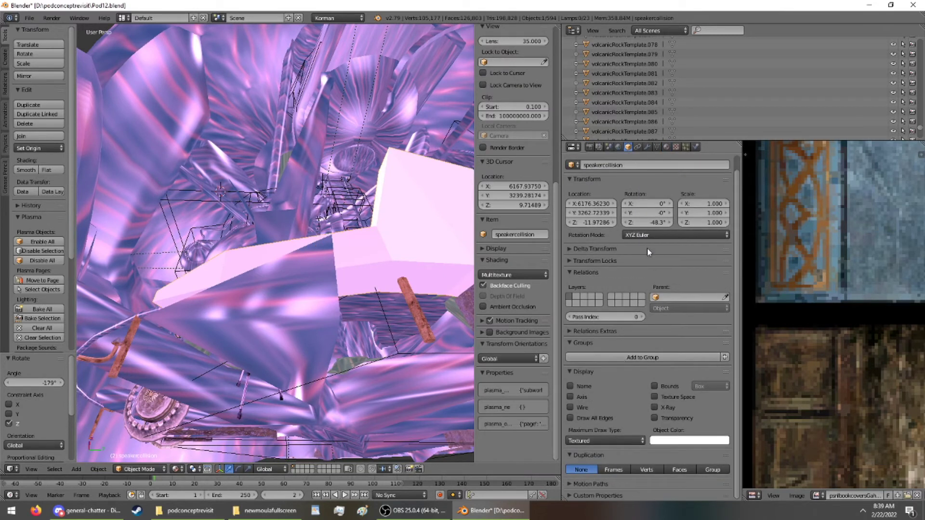
scroll(311, 142, "up", 4)
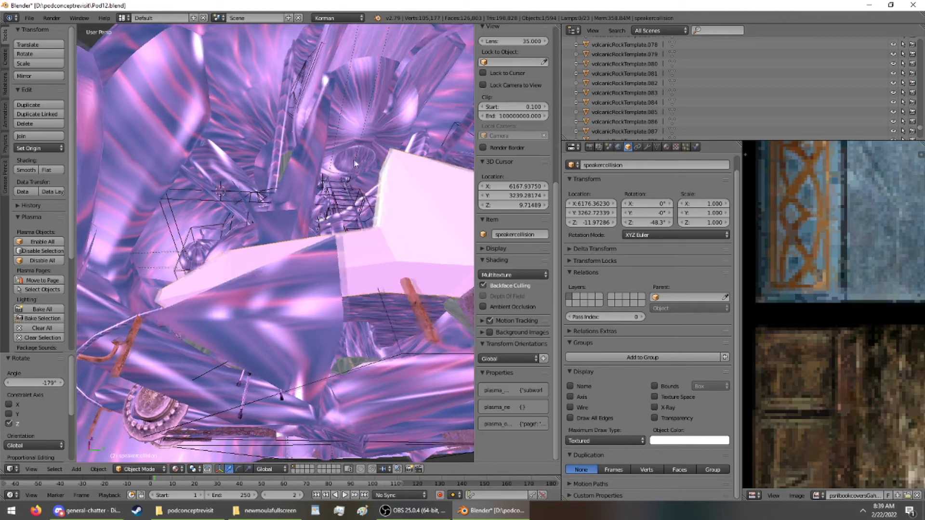
scroll(322, 176, "up", 2)
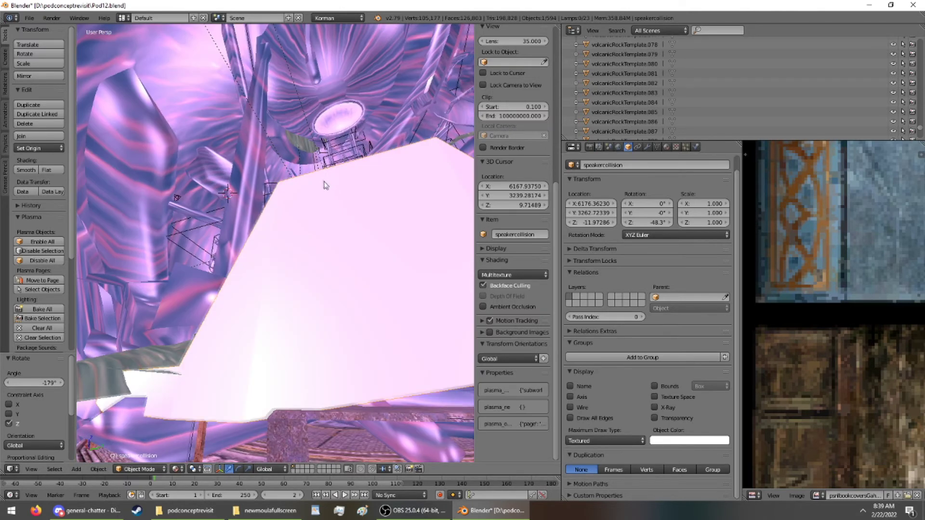
scroll(322, 182, "up", 5)
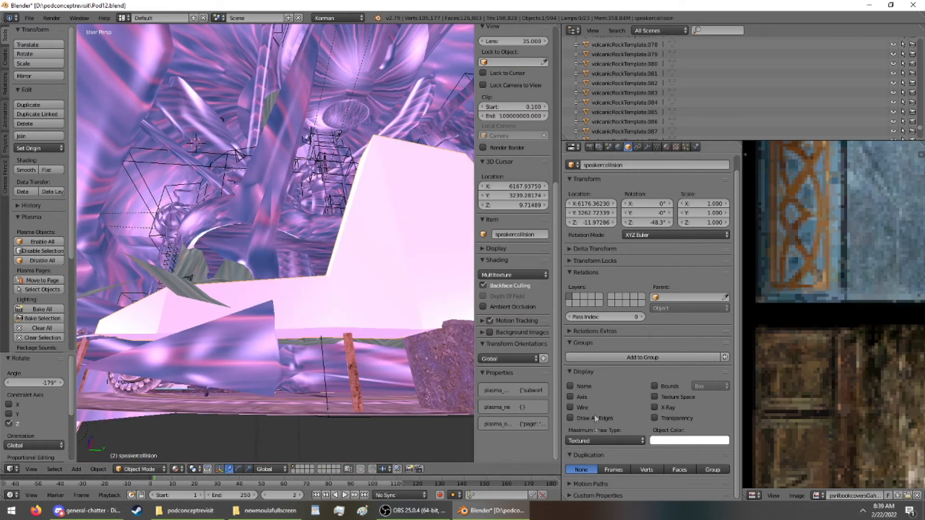
left_click(595, 419)
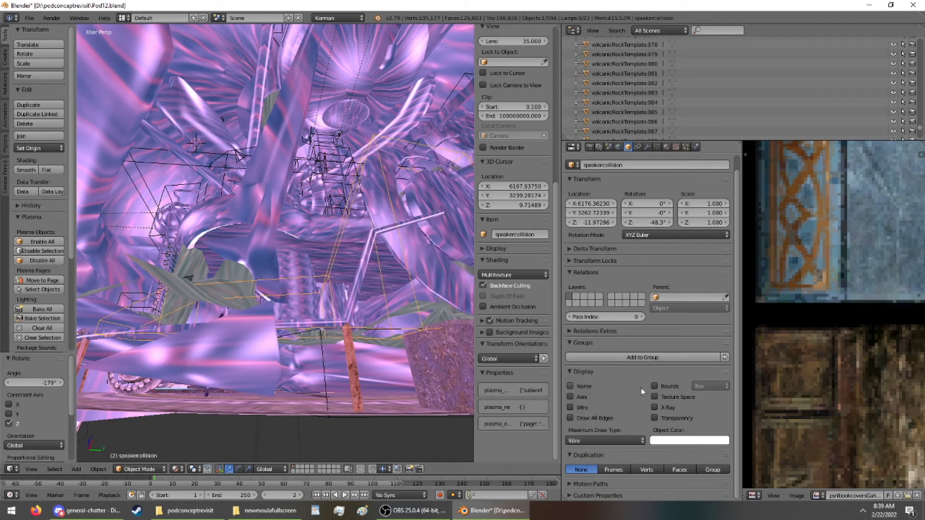
left_click(654, 386)
middle_click_drag(368, 213, 479, 349)
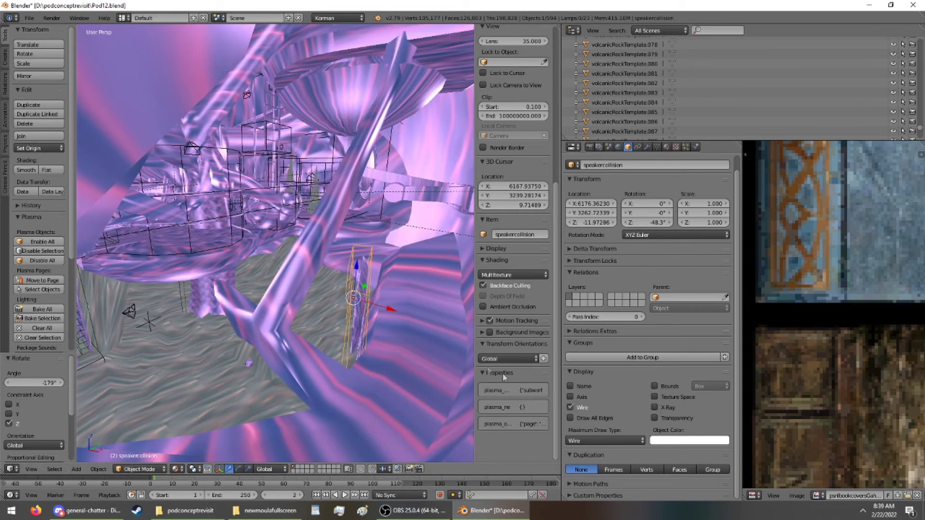
Select the wall object and look over the pod interior around it.
right_click(432, 334)
mouse_move(432, 333)
middle_mouse_down()
mouse_move(304, 214)
mouse_move(284, 179)
mouse_move(312, 191)
mouse_move(436, 163)
mouse_move(255, 204)
mouse_move(195, 127)
mouse_move(177, 84)
mouse_move(161, 76)
mouse_move(169, 47)
mouse_move(96, 123)
mouse_move(204, 163)
mouse_move(219, 191)
mouse_move(248, 193)
mouse_move(204, 186)
mouse_move(219, 162)
mouse_move(117, 167)
middle_mouse_up()
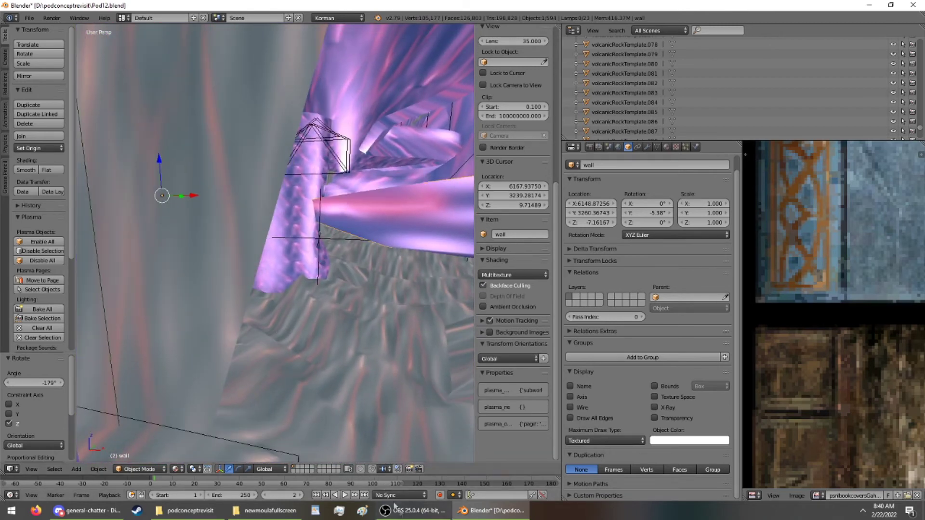